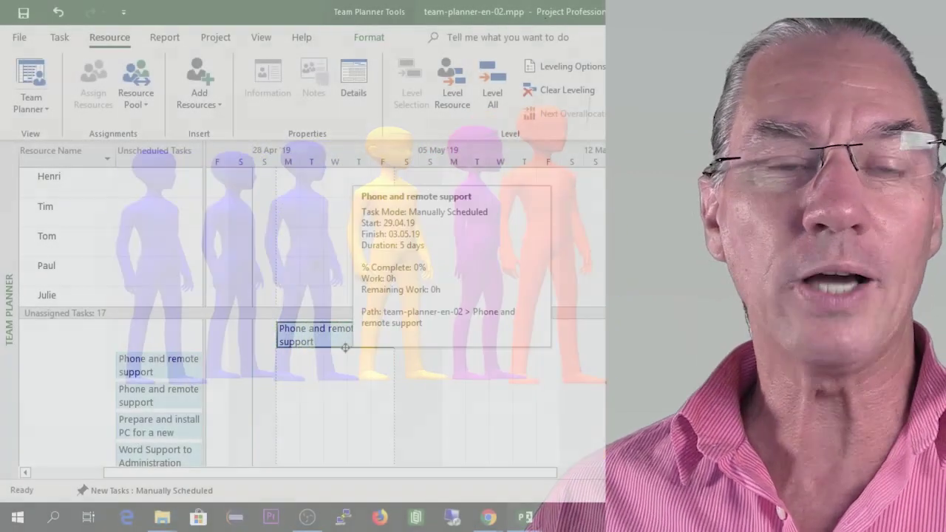
# Step: Assign the three "Phone and remote support" tasks, giving the second resource one from 29 April and the first resource one from 6 May
pyautogui.moveTo(333, 335); pyautogui.dragTo(161, 336)
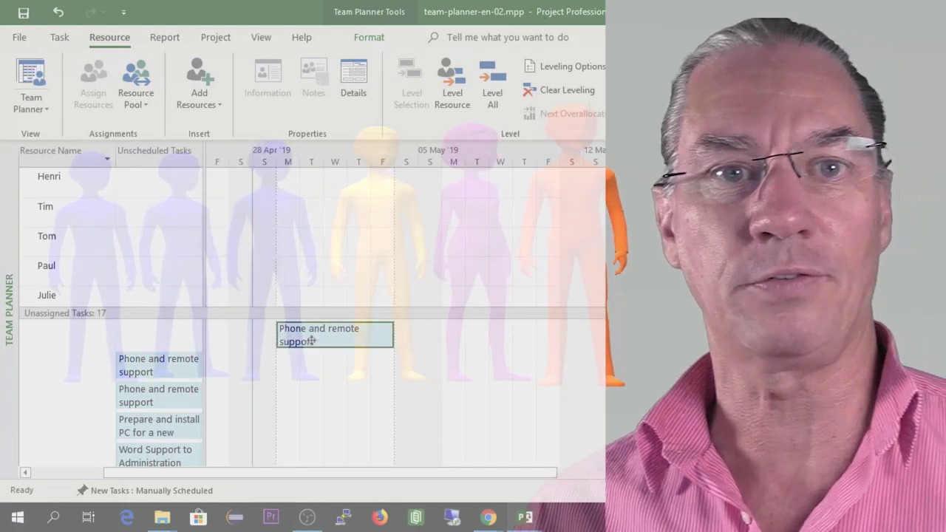
pyautogui.moveTo(312, 340); pyautogui.dragTo(312, 214)
pyautogui.moveTo(159, 365); pyautogui.dragTo(501, 183)
pyautogui.moveTo(158, 335); pyautogui.dragTo(443, 220)
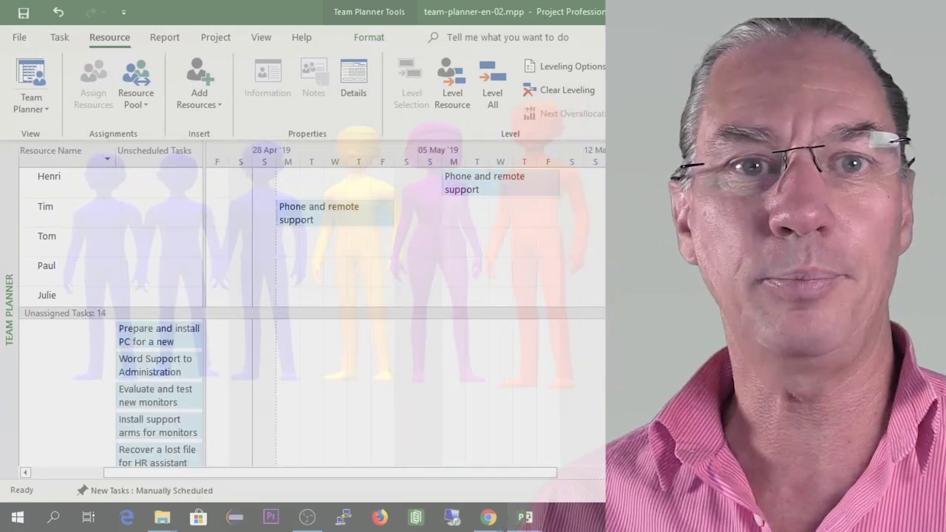
pyautogui.doubleClick(367, 207)
pyautogui.press('Escape')
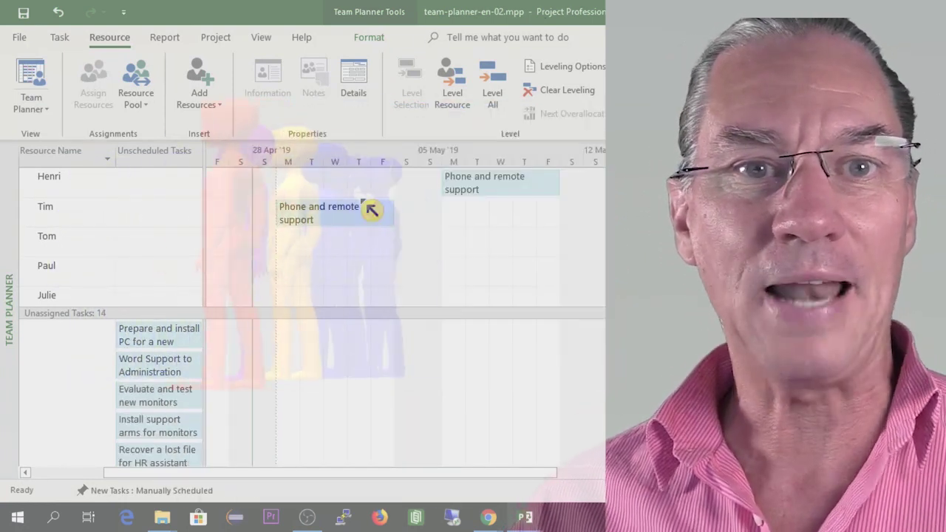
# Step: Give the first resource the unscheduled new-coworker PC and sales rep laptop tasks, and move Word Support to the fourth resource's timeline
pyautogui.moveTo(159, 336); pyautogui.dragTo(169, 190)
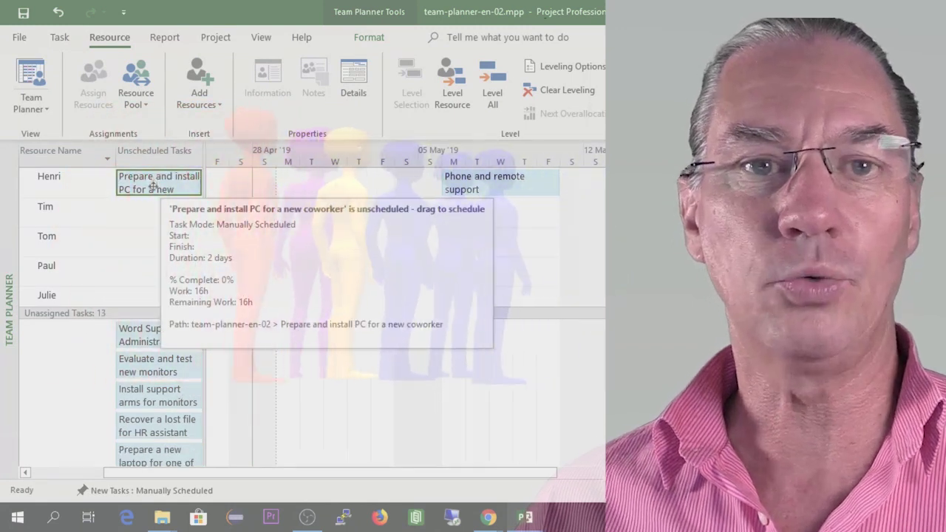
pyautogui.moveTo(158, 456); pyautogui.dragTo(161, 191)
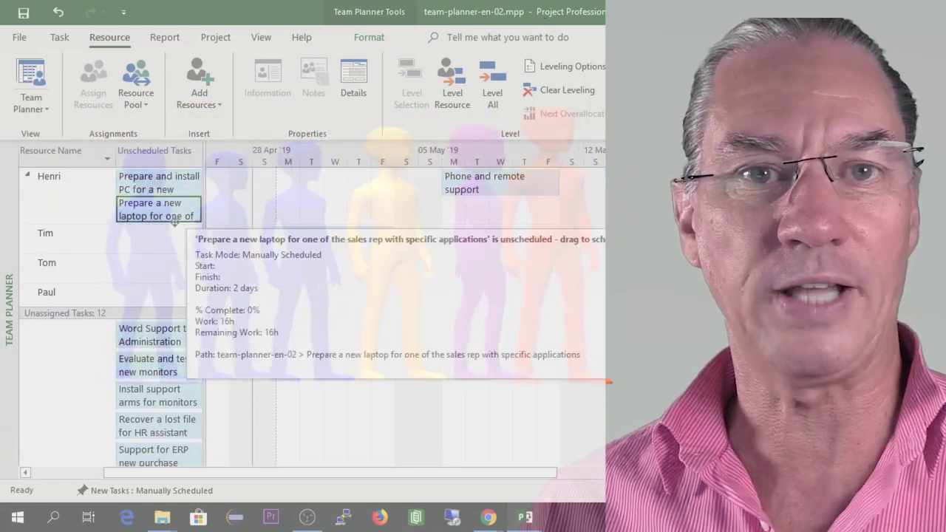
pyautogui.moveTo(164, 342); pyautogui.dragTo(288, 302)
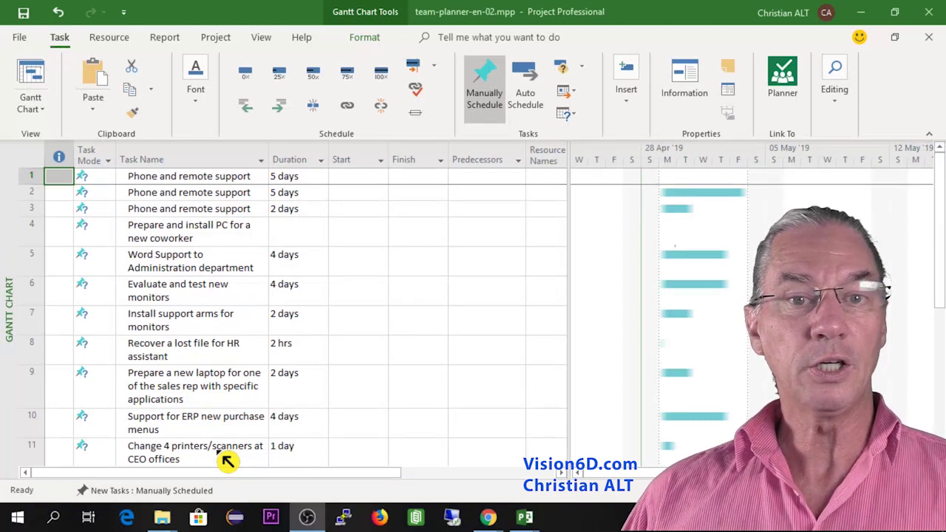
# Step: Switch the project from the Gantt Chart to the Team Planner view
pyautogui.click(110, 37)
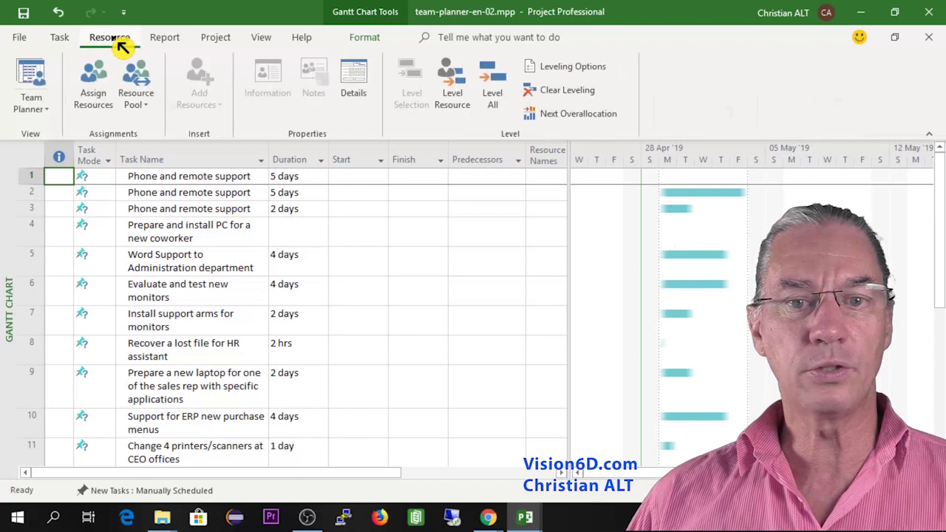
pyautogui.click(34, 80)
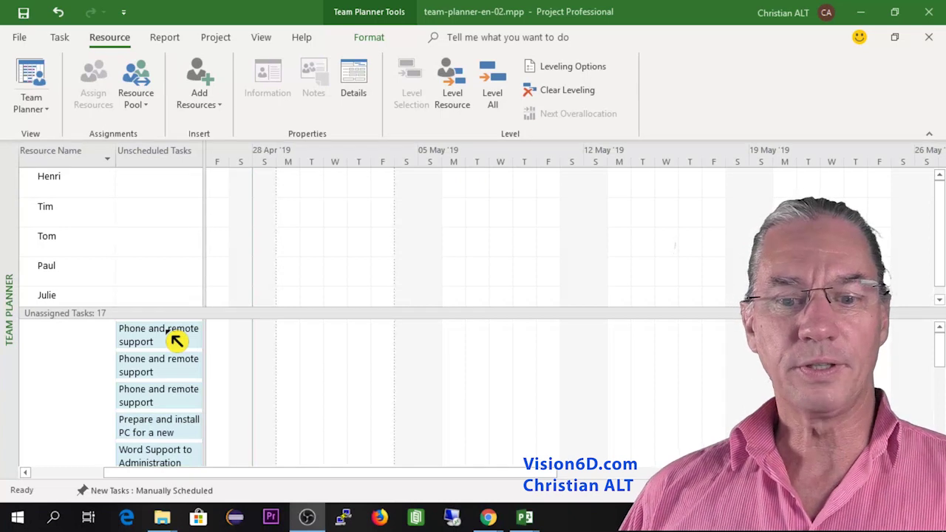
# Step: Schedule the first unassigned "Phone and remote support" task from 29 April, and return it to the unscheduled tasks
pyautogui.moveTo(177, 341); pyautogui.dragTo(291, 334)
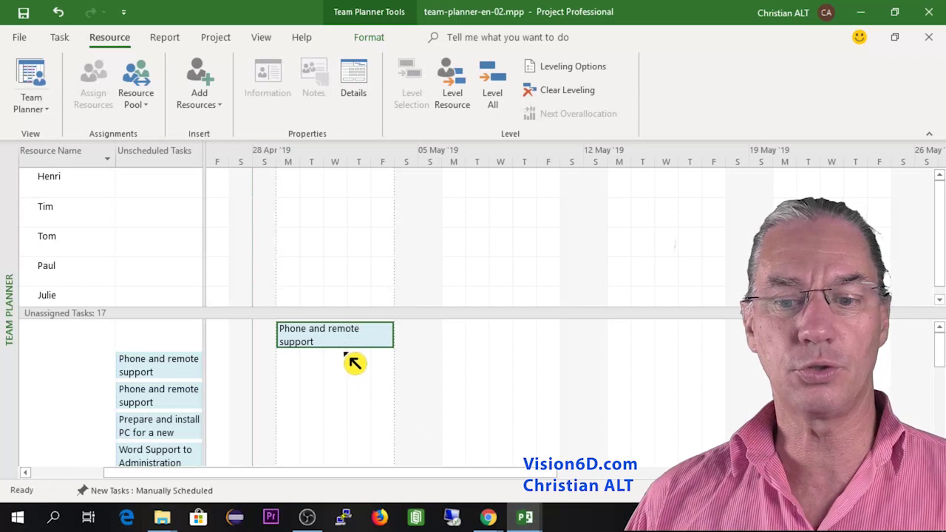
pyautogui.moveTo(346, 347)
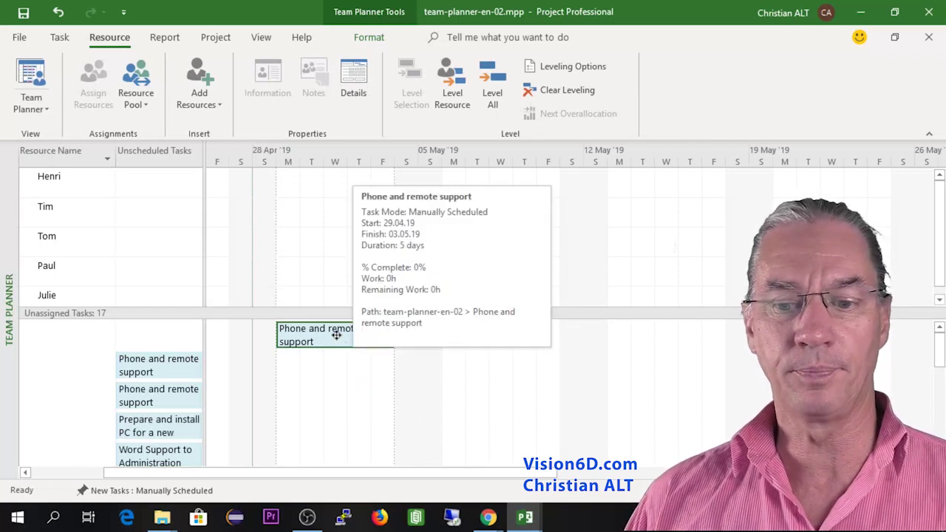
pyautogui.moveTo(345, 347); pyautogui.dragTo(202, 344)
pyautogui.moveTo(507, 334)
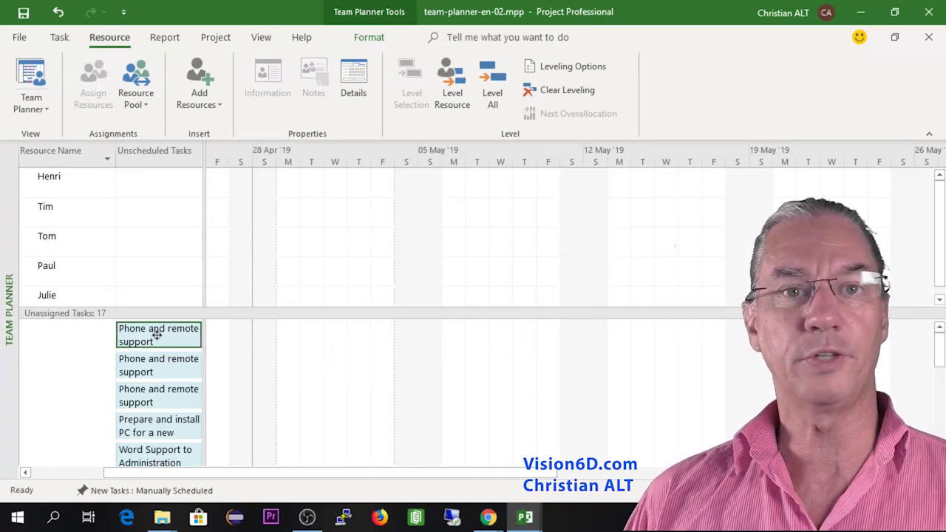
# Step: Assign the three "Phone and remote support" tasks to the second, first and third resources, starting 29 April, 6 May and 13 May respectively
pyautogui.moveTo(157, 335)
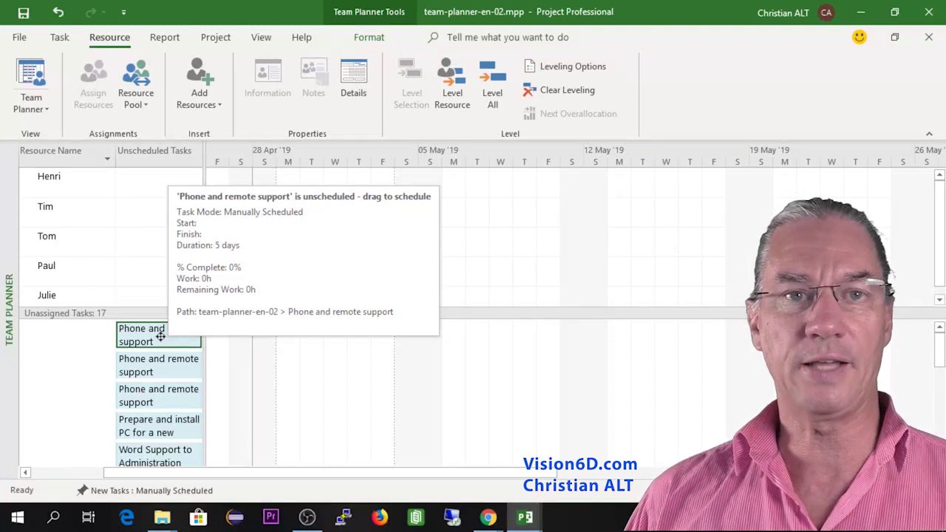
pyautogui.moveTo(160, 336); pyautogui.dragTo(295, 340)
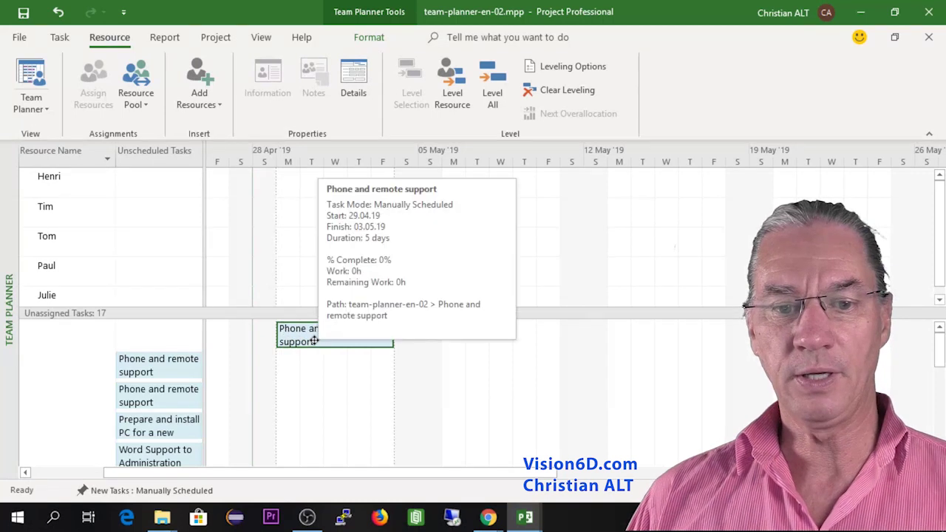
pyautogui.moveTo(318, 299); pyautogui.dragTo(318, 216)
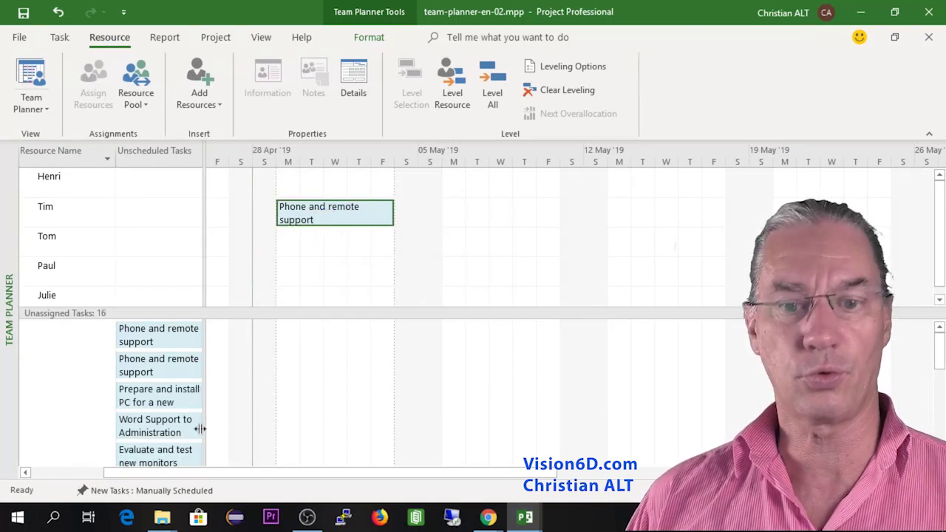
pyautogui.moveTo(167, 339)
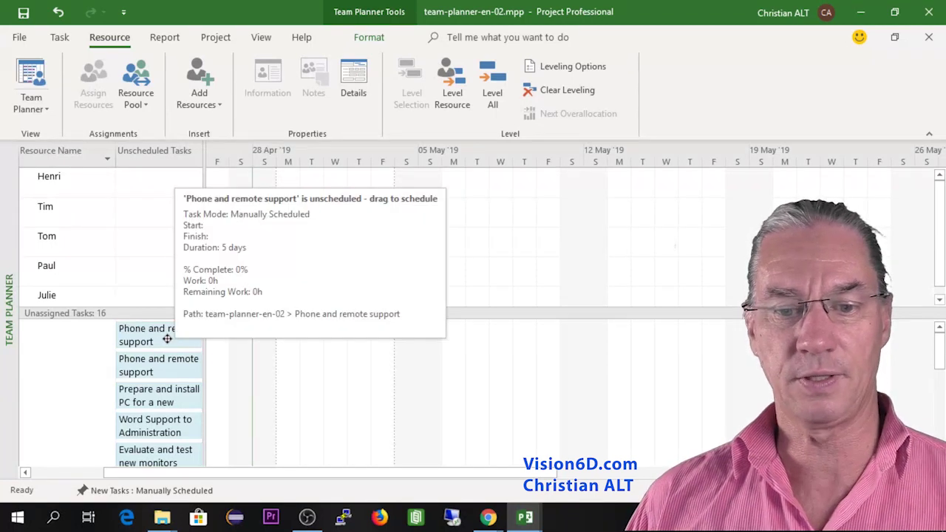
pyautogui.moveTo(167, 338); pyautogui.dragTo(460, 193)
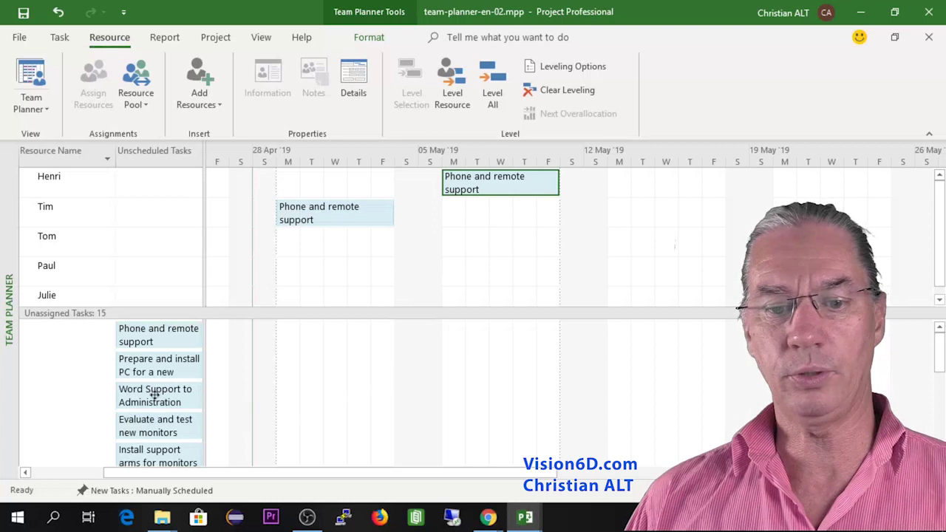
pyautogui.moveTo(163, 334)
pyautogui.moveTo(162, 334); pyautogui.dragTo(618, 247)
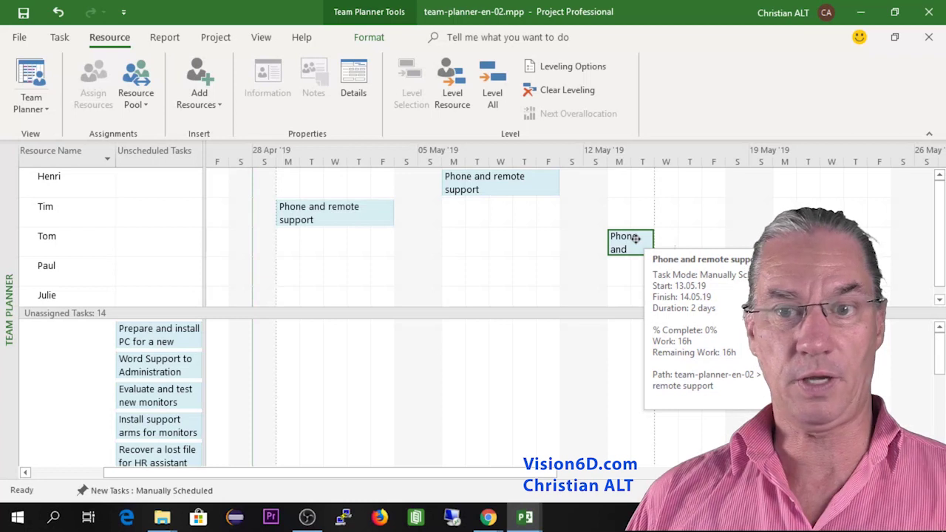
# Step: Set the duration of the third resource's "Phone and remote support" task to 5 days
pyautogui.rightClick(636, 239)
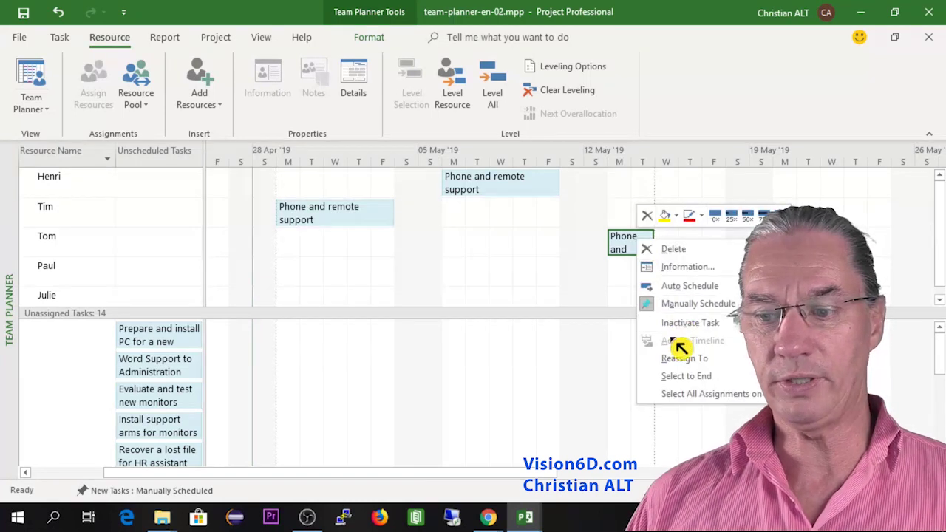
pyautogui.click(686, 267)
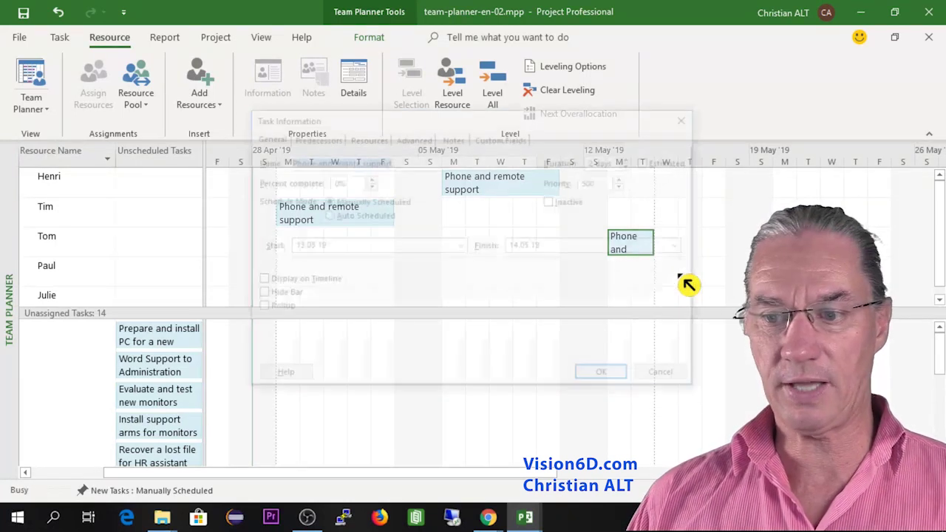
pyautogui.click(598, 160)
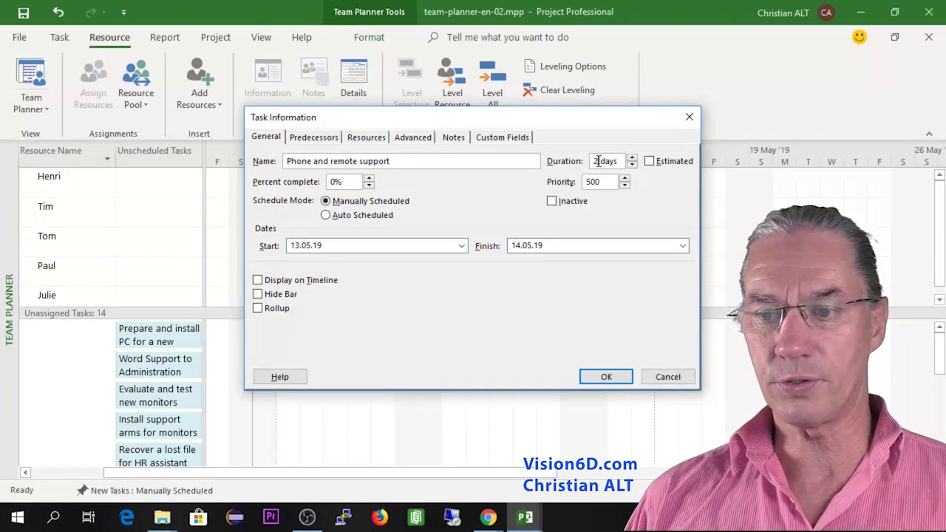
pyautogui.press('BackSpace')
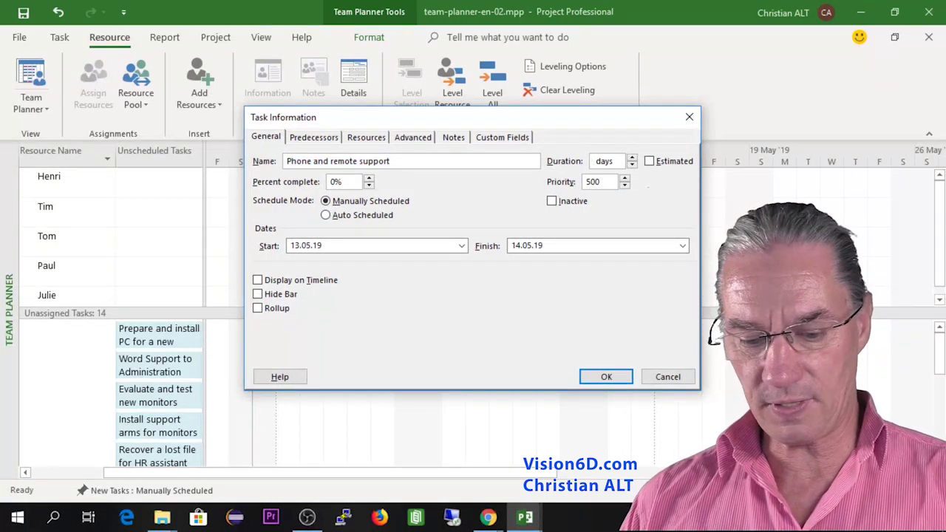
pyautogui.write('5')
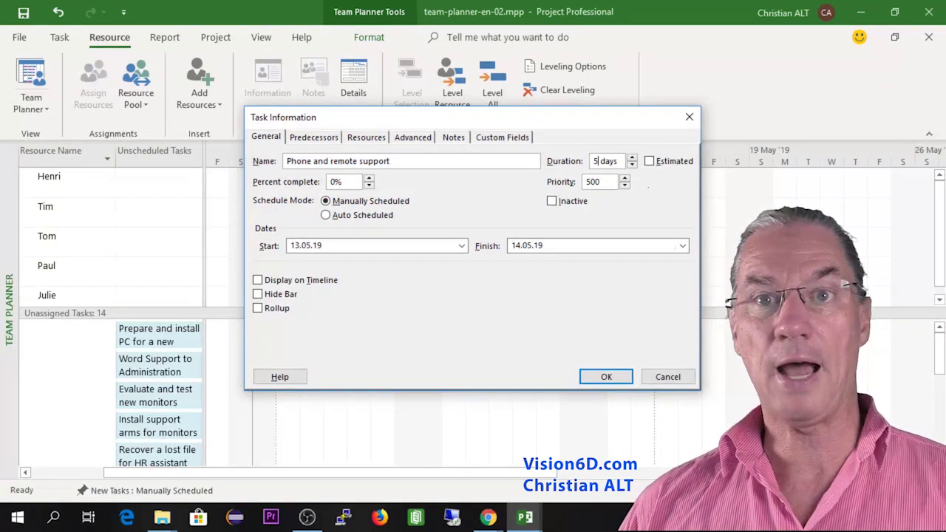
pyautogui.click(610, 378)
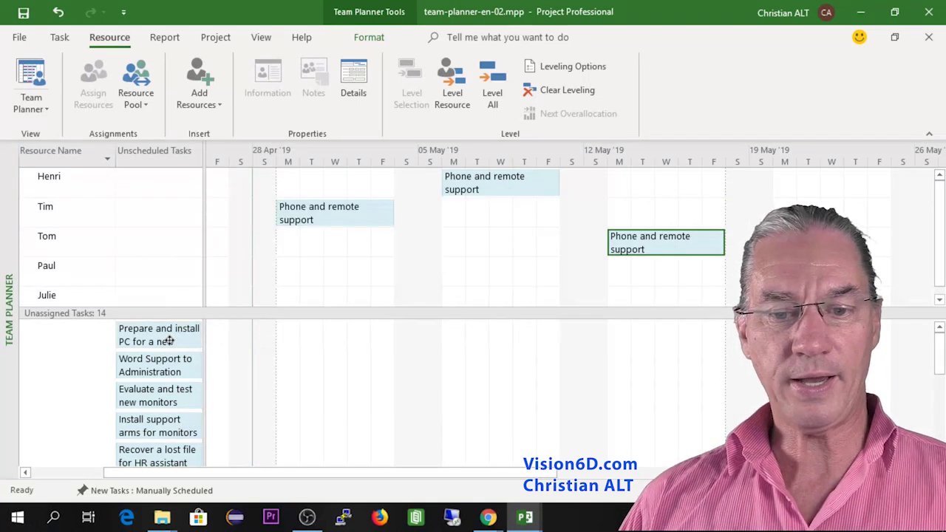
# Step: Assign the new-coworker PC and sales rep laptop preparation tasks to the first resource unscheduled, and Word Support to the fourth resource from 29 April
pyautogui.moveTo(169, 340); pyautogui.dragTo(167, 190)
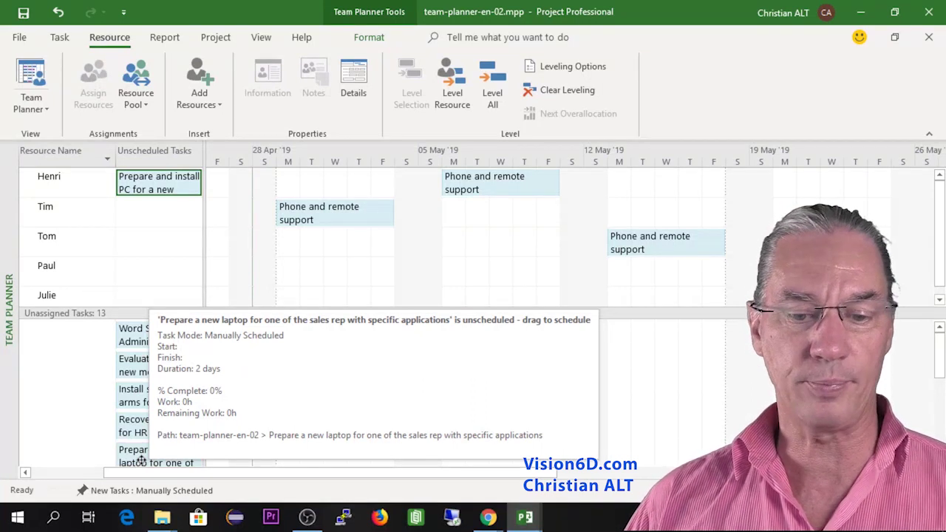
pyautogui.moveTo(141, 460); pyautogui.dragTo(155, 182)
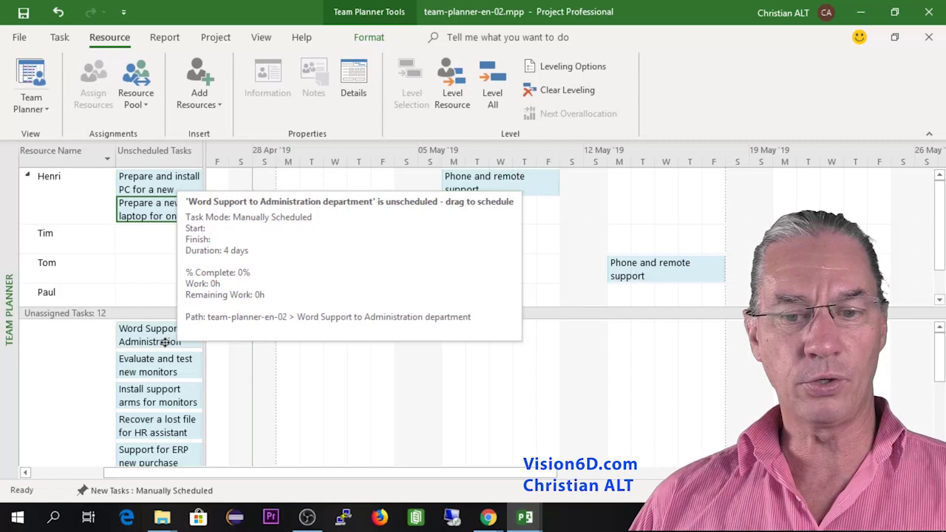
pyautogui.moveTo(164, 342); pyautogui.dragTo(286, 342)
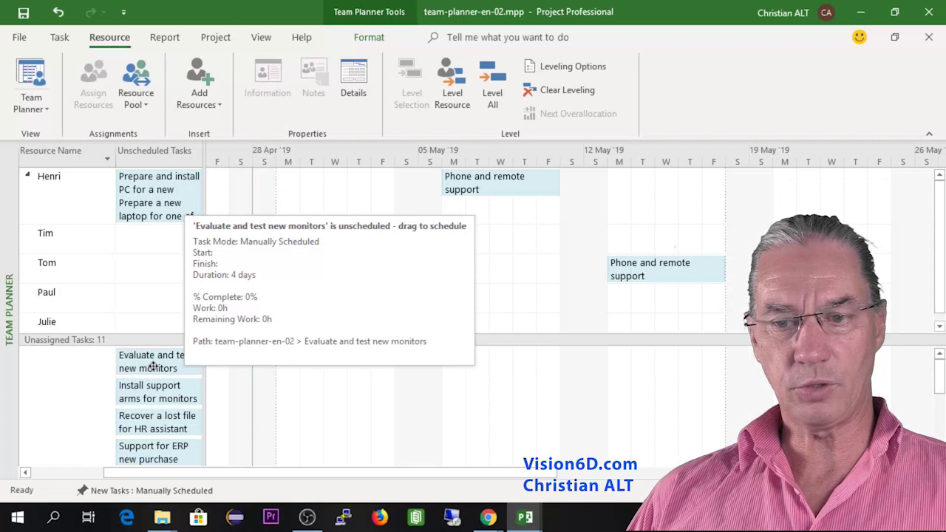
# Step: Assign "Evaluate and test new monitors" to the third resource and "Install support arms for monitors" to the second, both starting 6 May
pyautogui.moveTo(153, 366); pyautogui.dragTo(453, 278)
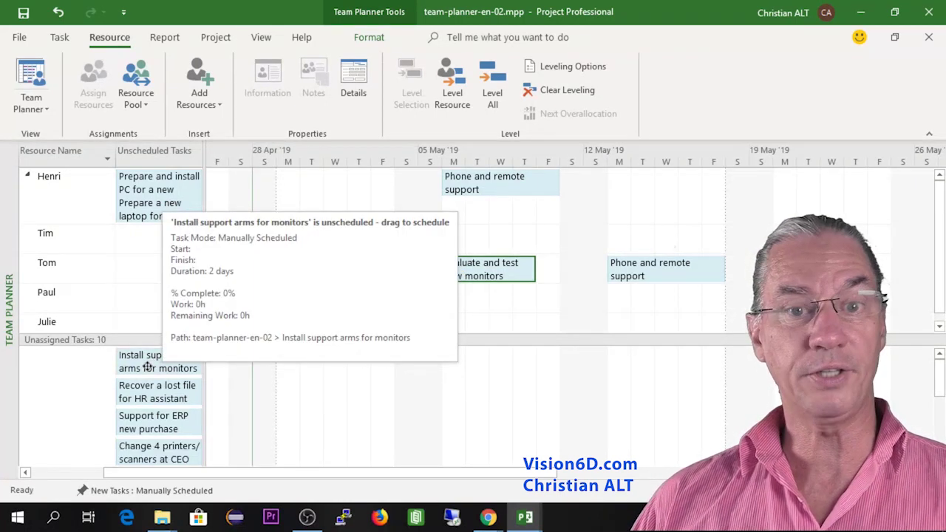
pyautogui.moveTo(147, 367); pyautogui.dragTo(385, 315)
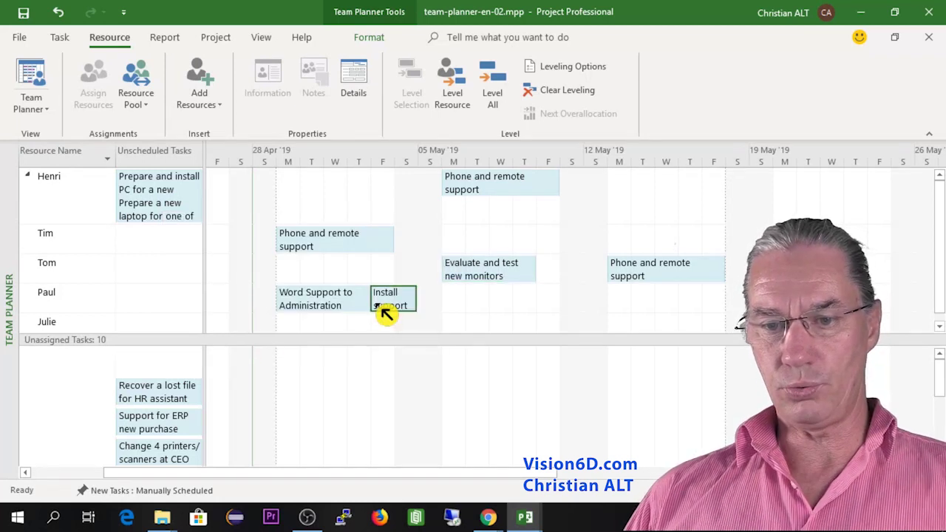
pyautogui.moveTo(386, 314); pyautogui.dragTo(450, 247)
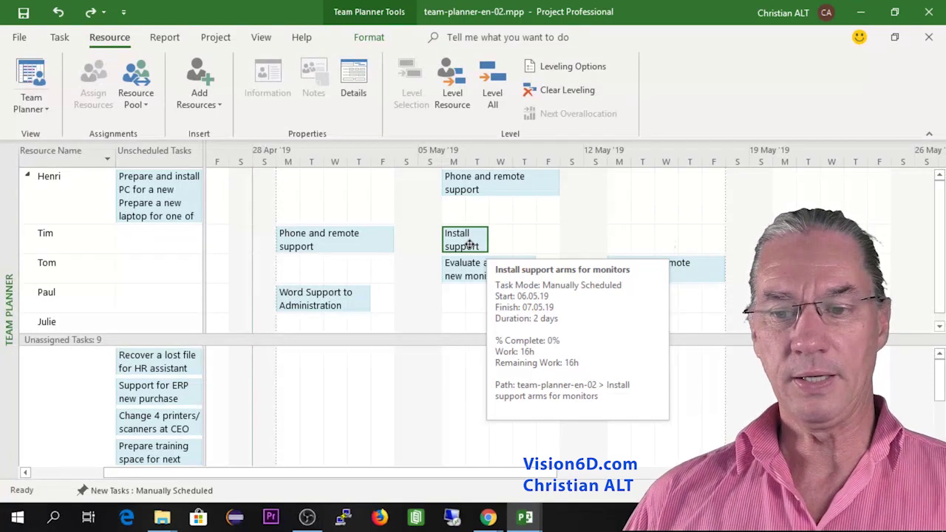
# Step: Add the third resource on the team list as an additional resource on the "Install support arms for monitors" task
pyautogui.rightClick(471, 246)
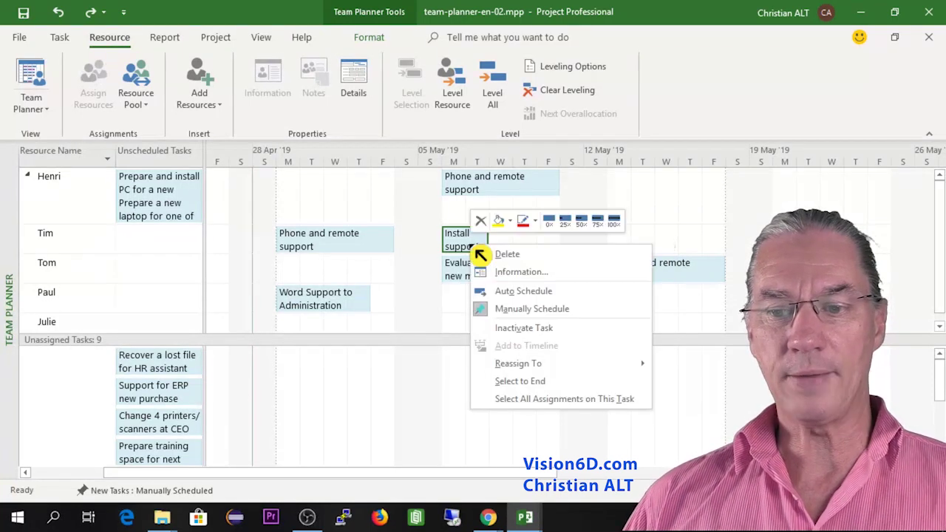
pyautogui.click(512, 281)
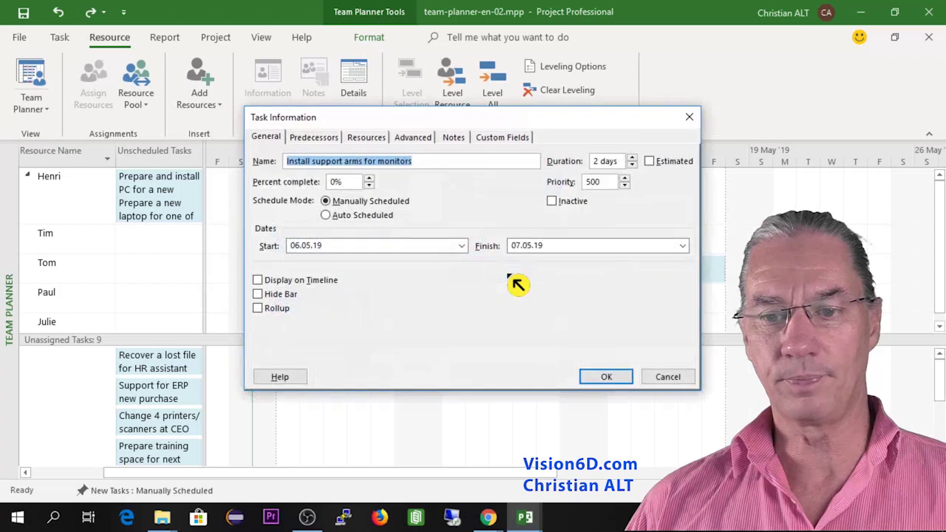
pyautogui.click(368, 138)
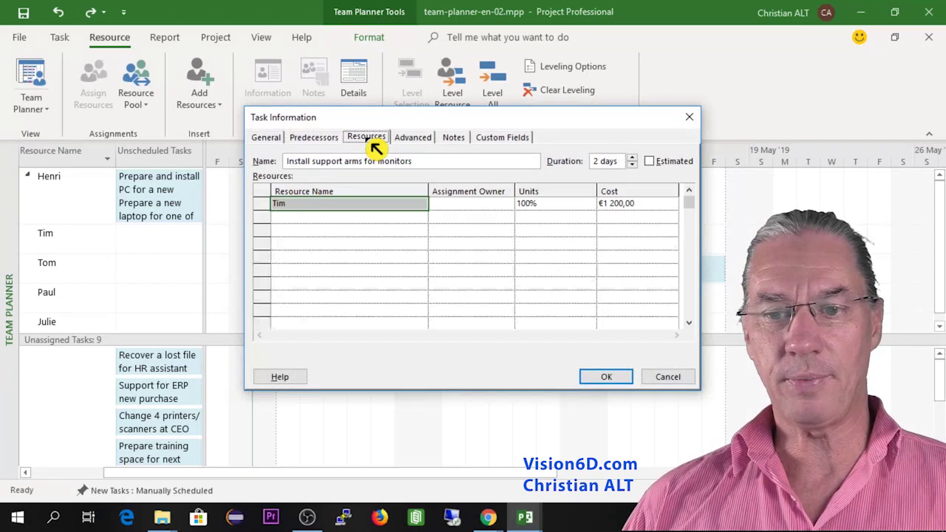
pyautogui.click(425, 219)
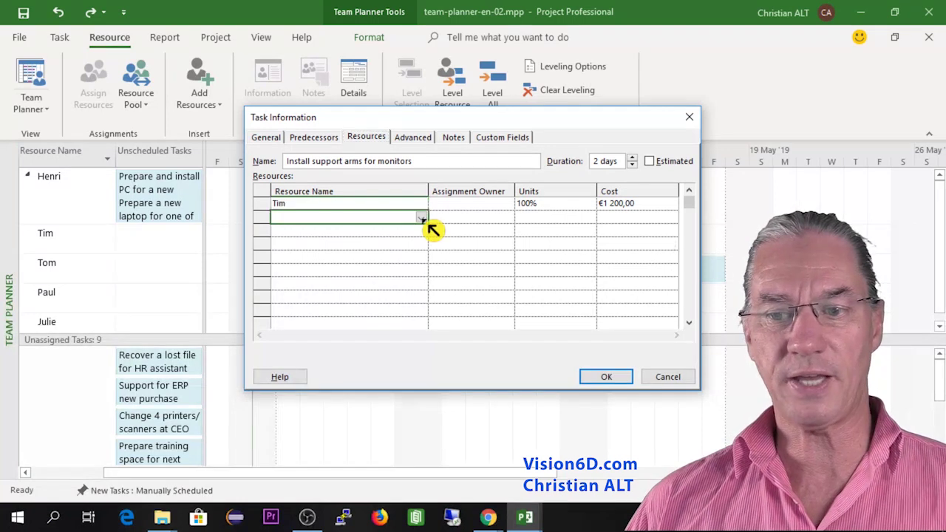
pyautogui.click(422, 219)
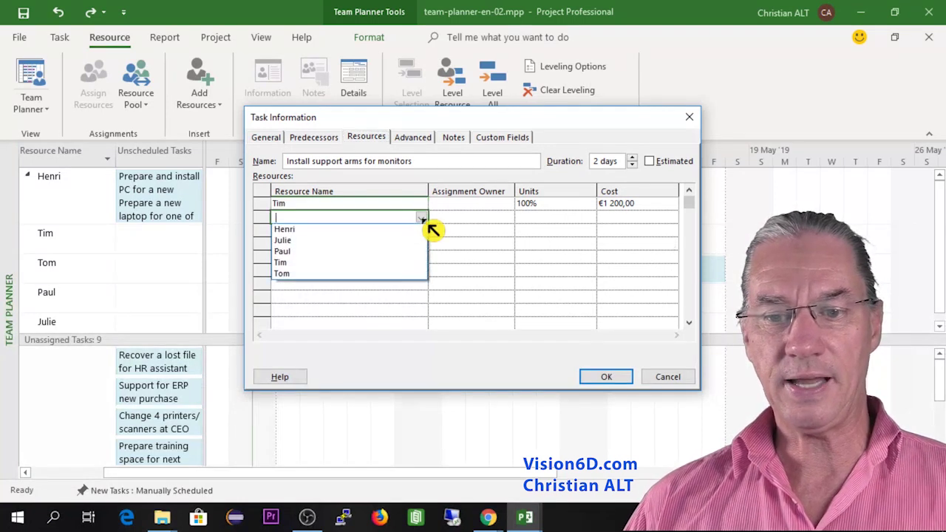
pyautogui.click(304, 274)
pyautogui.click(605, 377)
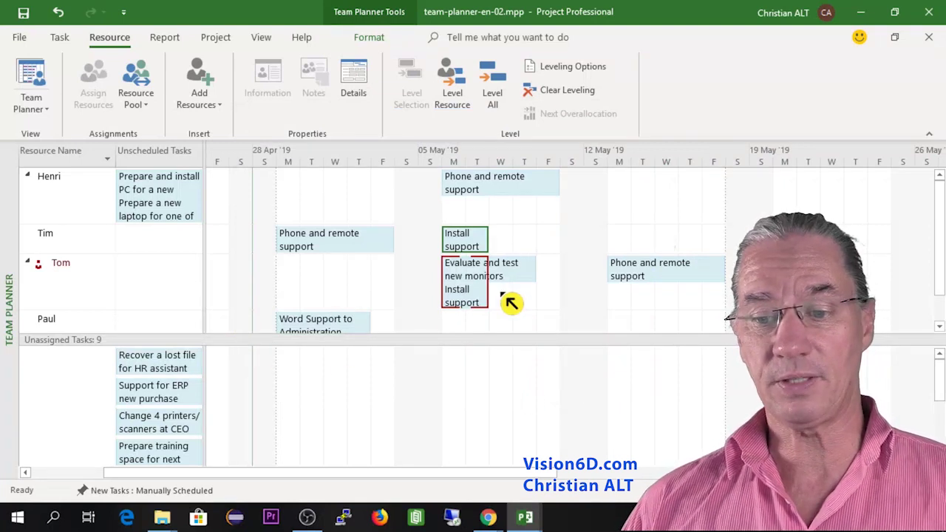
# Step: Reassign "Evaluate and test new monitors" from the third resource to the second, starting 8 May after the support arm installation
pyautogui.moveTo(501, 272)
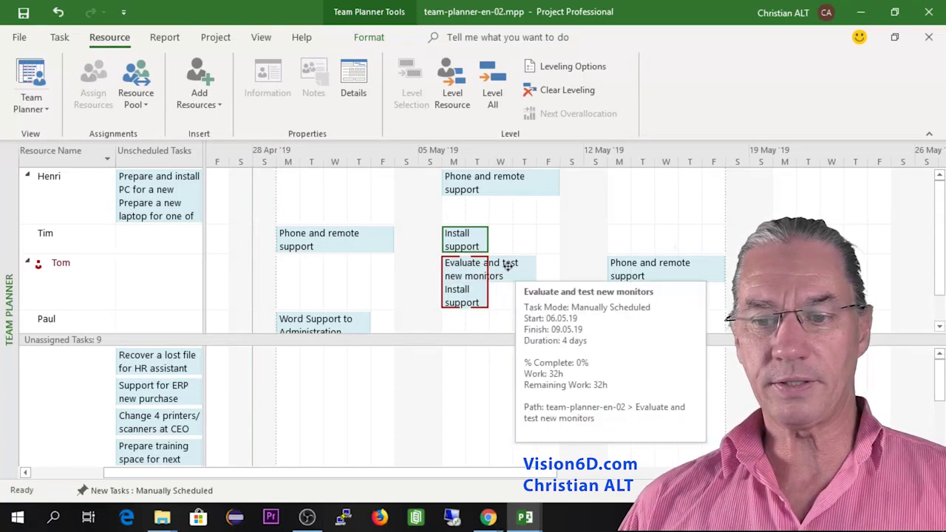
pyautogui.moveTo(507, 265); pyautogui.dragTo(517, 375)
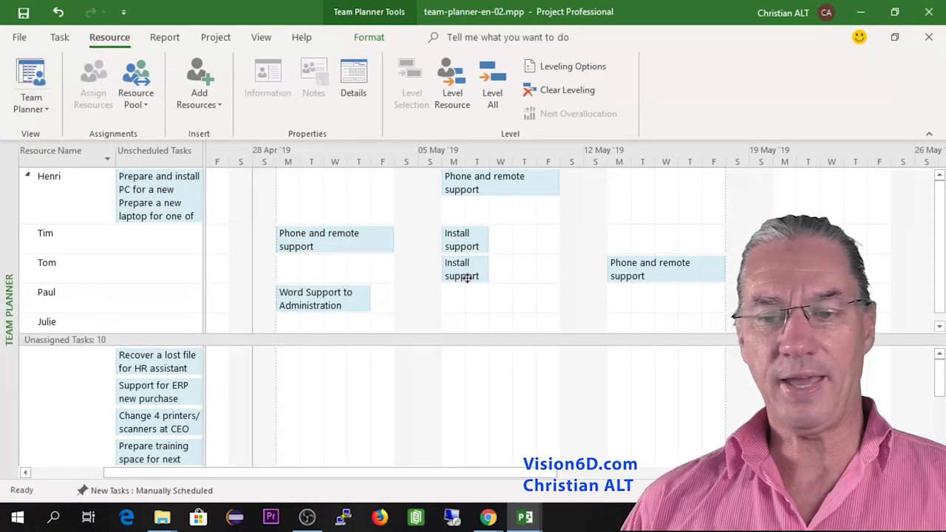
pyautogui.moveTo(471, 243)
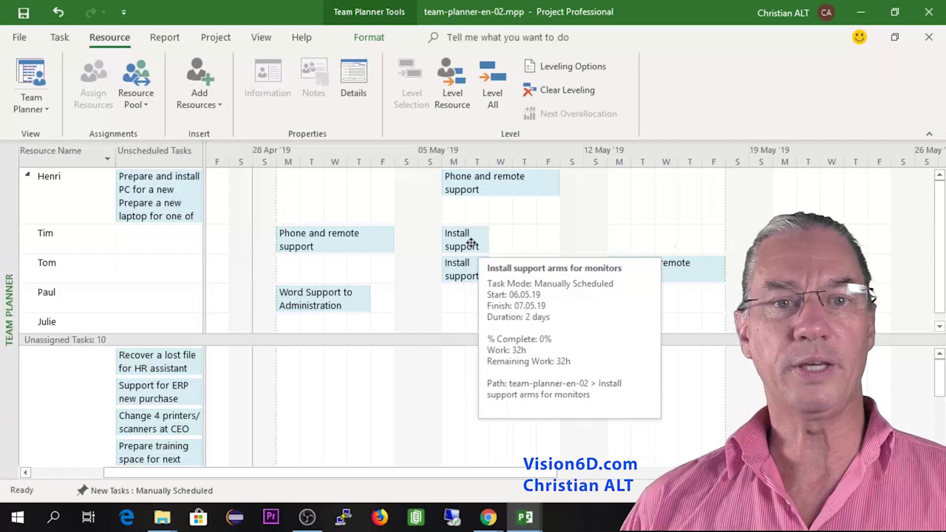
pyautogui.moveTo(470, 264)
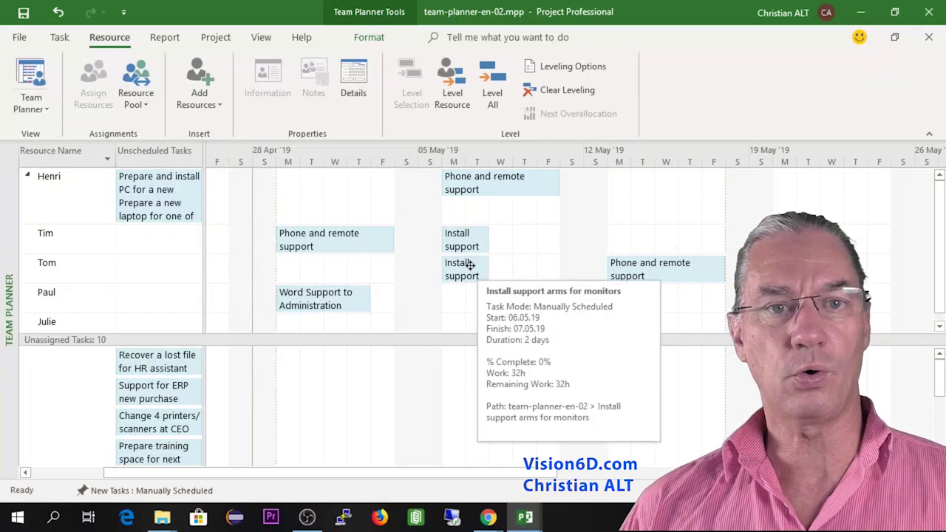
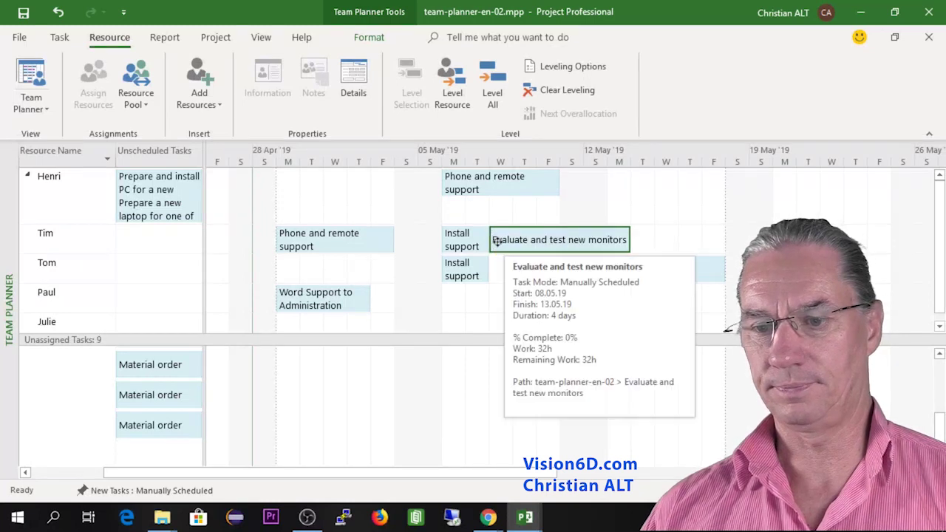
# Step: Assign one unassigned "Material order" task to the third resource on 8 May and another to the first resource on 29 April
pyautogui.moveTo(168, 370)
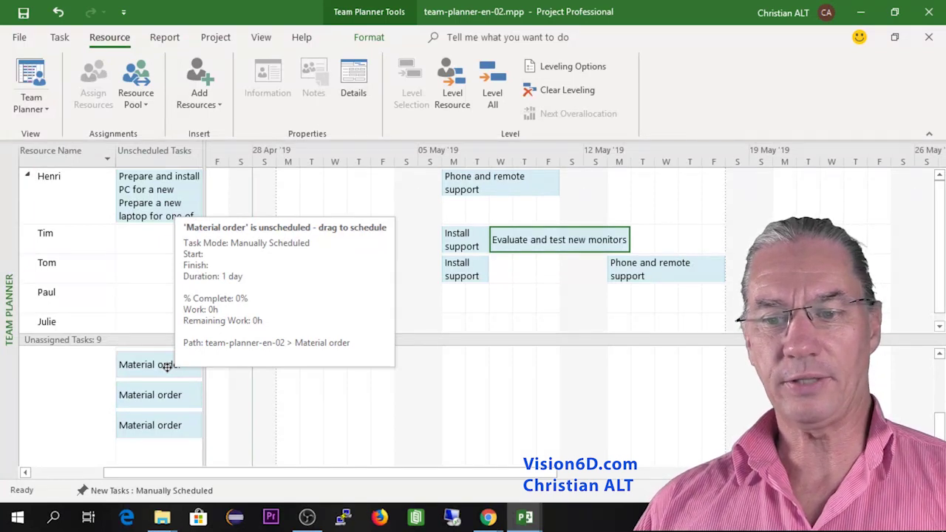
pyautogui.moveTo(168, 367); pyautogui.dragTo(501, 270)
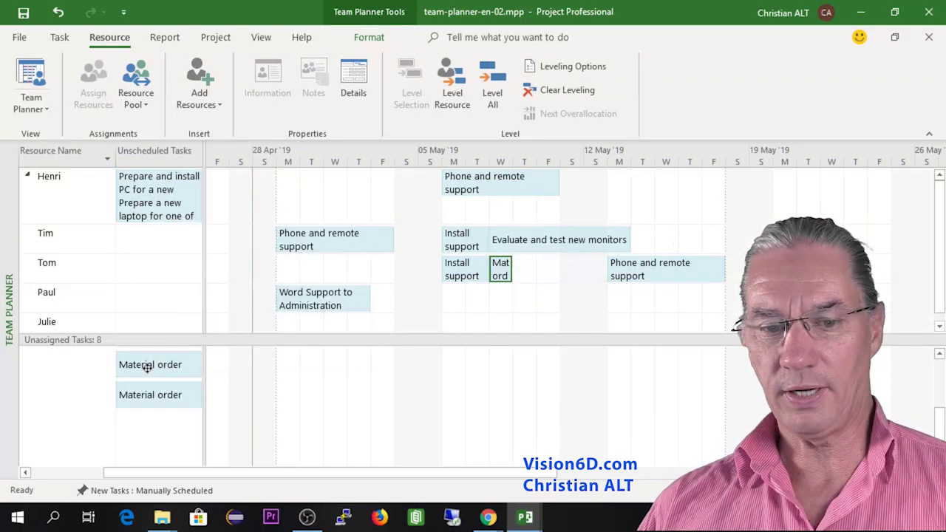
pyautogui.moveTo(147, 369); pyautogui.dragTo(283, 219)
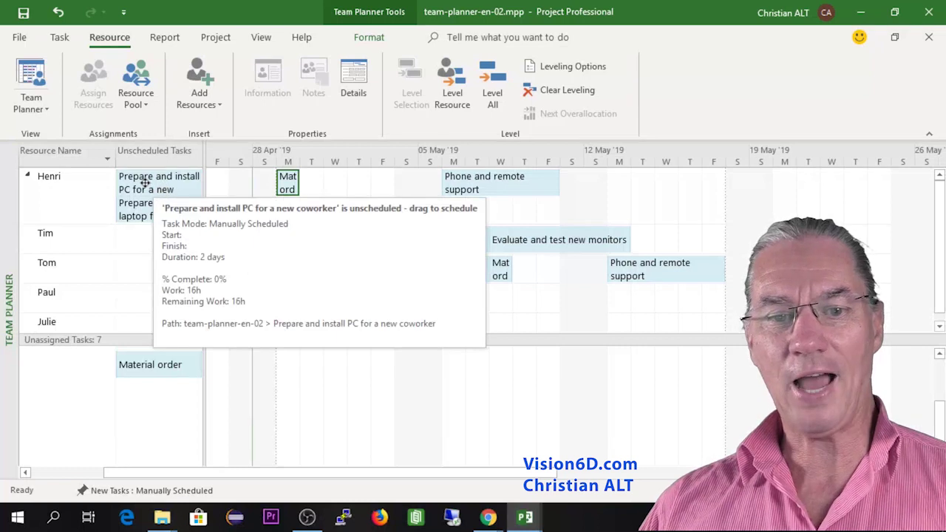
# Step: Schedule the first resource's new-coworker PC preparation from 30 April and the sales rep laptop preparation from 2 May
pyautogui.moveTo(145, 183); pyautogui.dragTo(312, 190)
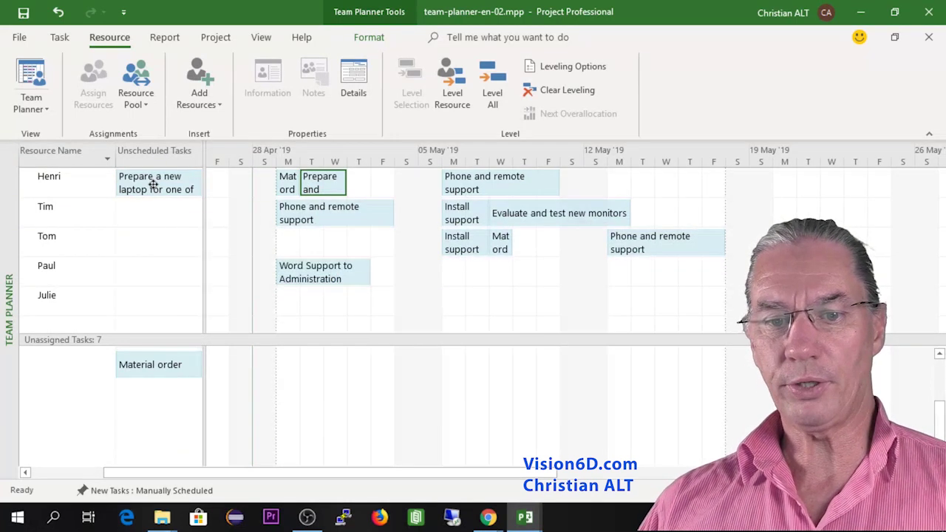
pyautogui.moveTo(152, 182); pyautogui.dragTo(354, 186)
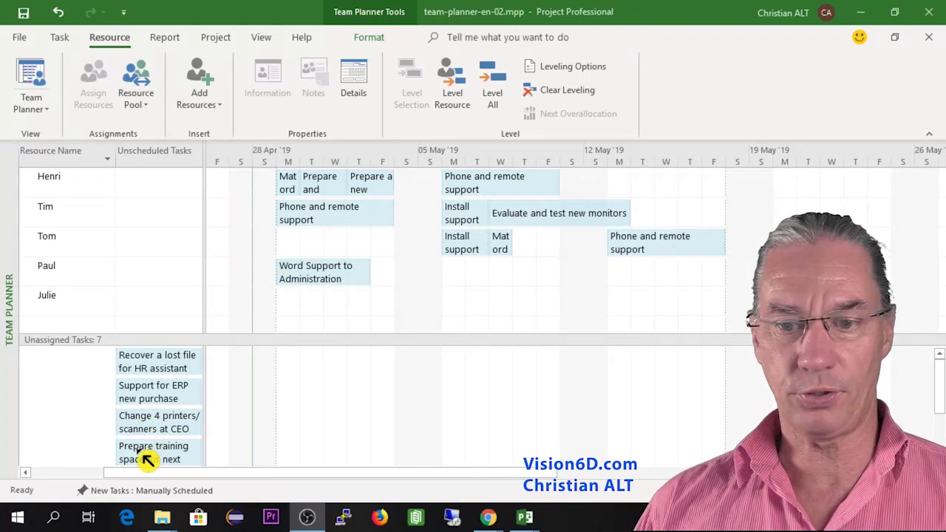
# Step: Schedule the unassigned training space preparation on 6 May, and assign "Recover a lost file for HR assistant" to the third resource on 29 April
pyautogui.moveTo(148, 460); pyautogui.dragTo(456, 366)
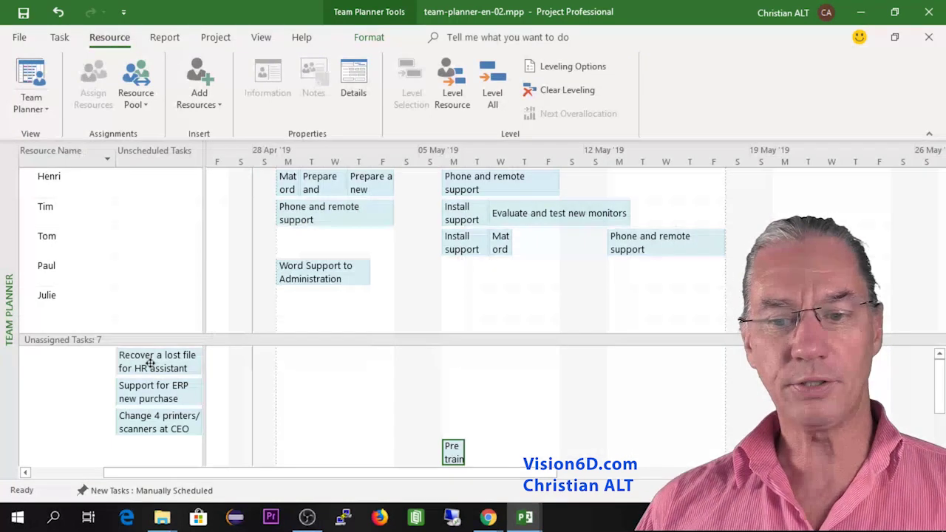
pyautogui.moveTo(150, 363); pyautogui.dragTo(283, 248)
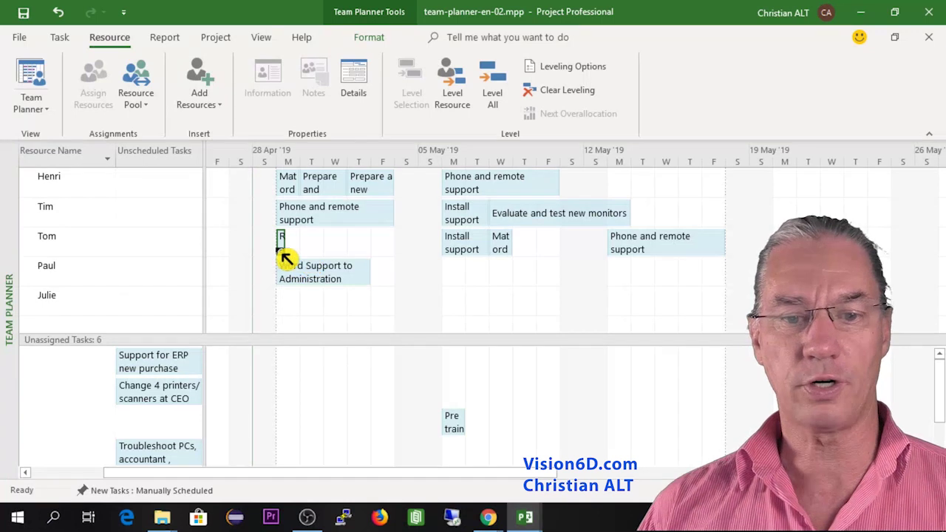
pyautogui.moveTo(282, 244)
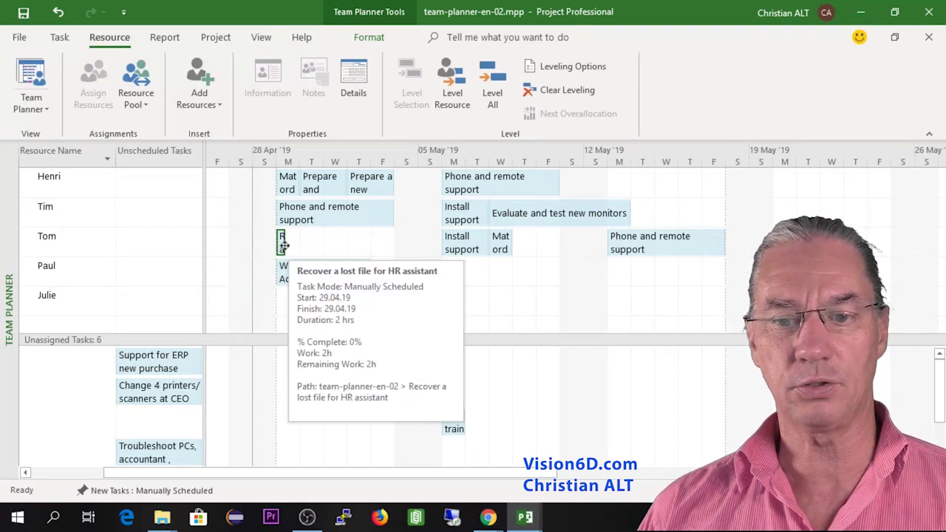
# Step: Assign "Support for ERP new purchase menus" to the fifth resource from 29 April and "Change 4 printers/scanners at CEO offices" to the third after the lost file recovery
pyautogui.moveTo(151, 363)
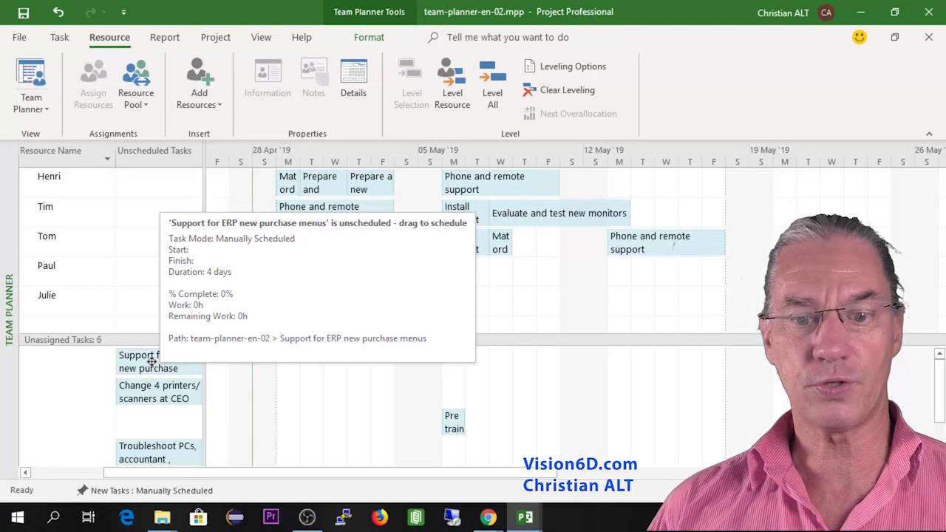
pyautogui.moveTo(151, 360); pyautogui.dragTo(298, 308)
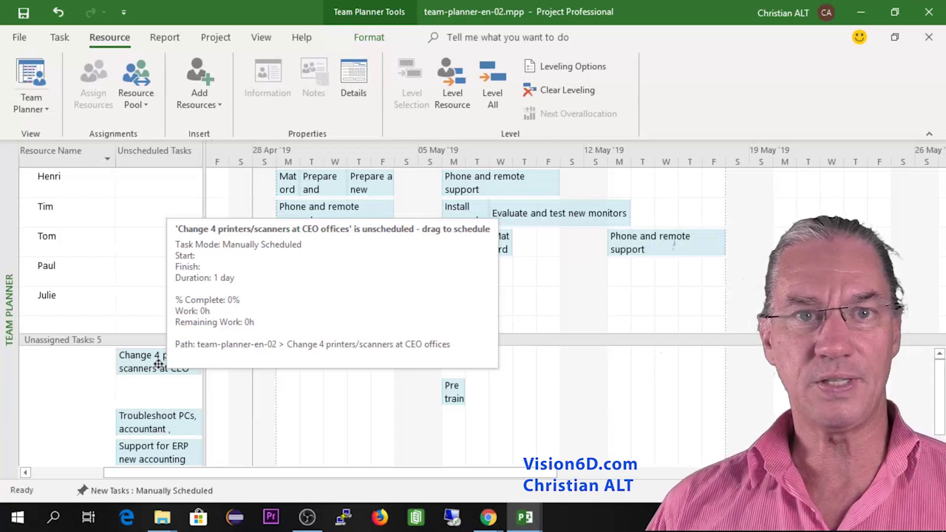
pyautogui.moveTo(158, 364); pyautogui.dragTo(298, 245)
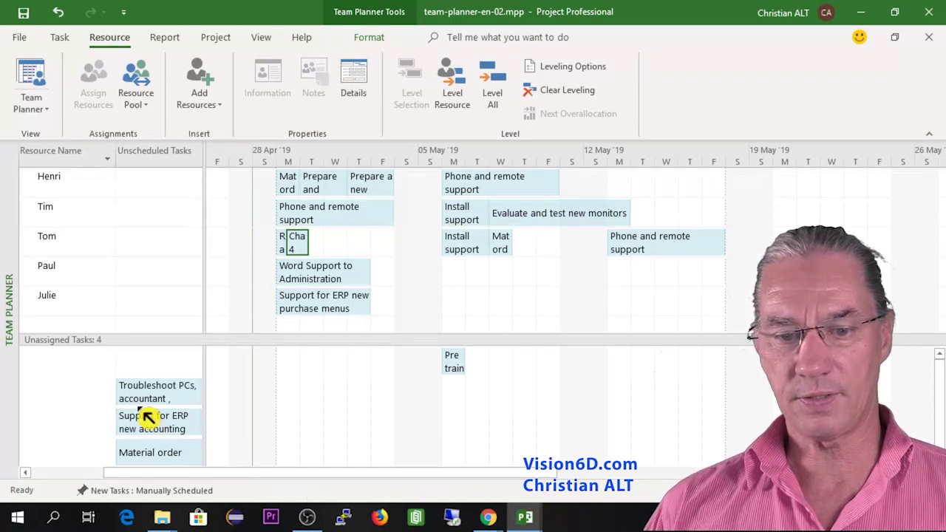
# Step: Assign the "Troubleshoot PCs" task to the third resource directly after the lost file recovery, and move the printer/scanner change behind it to 1 May
pyautogui.moveTo(142, 392); pyautogui.dragTo(327, 250)
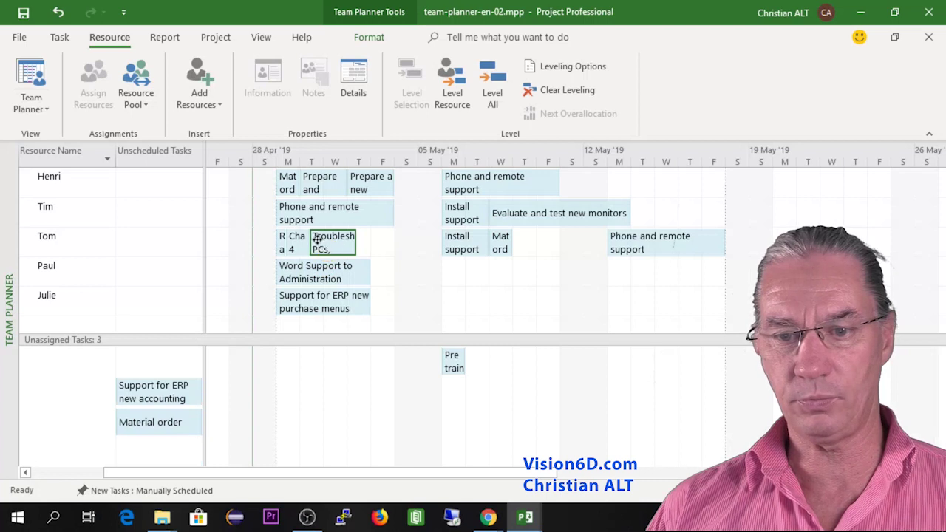
pyautogui.moveTo(329, 251)
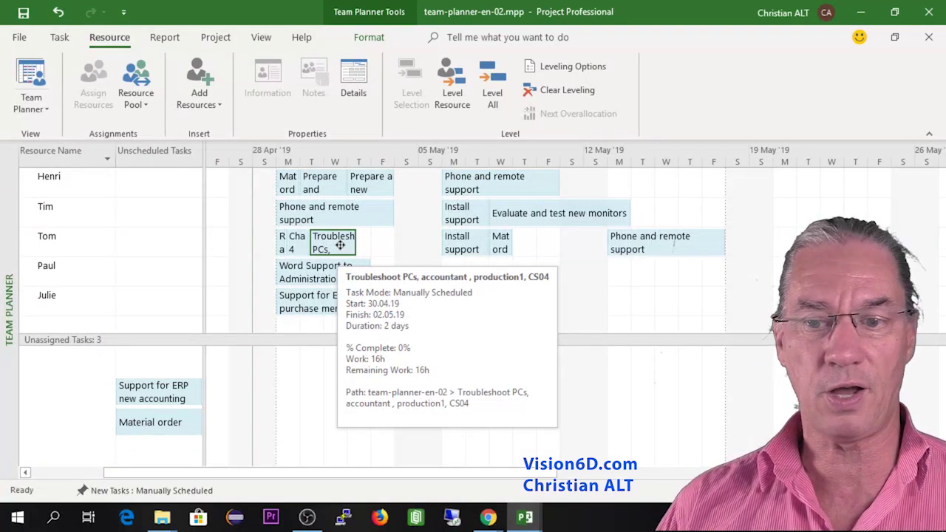
pyautogui.moveTo(305, 246); pyautogui.dragTo(375, 258)
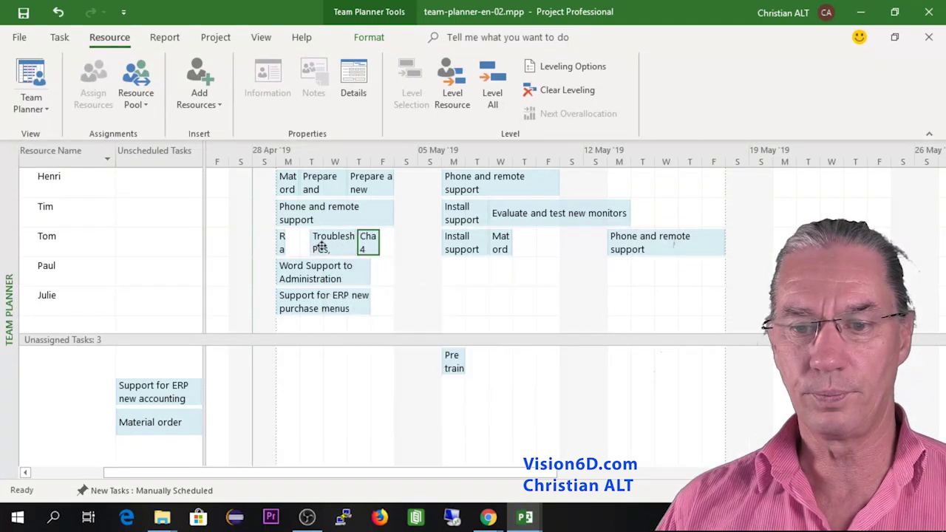
pyautogui.moveTo(321, 246); pyautogui.dragTo(306, 249)
pyautogui.moveTo(365, 241); pyautogui.dragTo(355, 249)
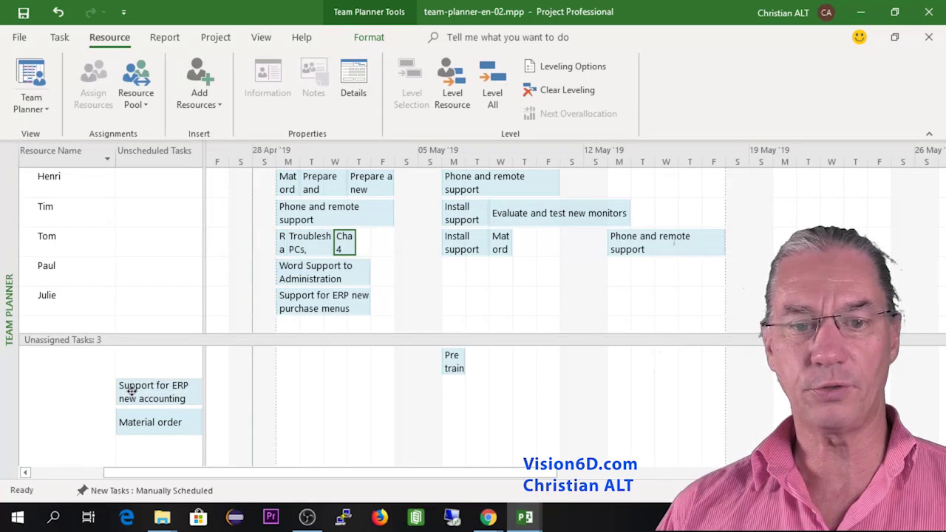
# Step: Assign the ERP new accounting menus support to the fifth resource from 6 May and the remaining "Material order" to the fourth on 13 May
pyautogui.moveTo(130, 392); pyautogui.dragTo(456, 310)
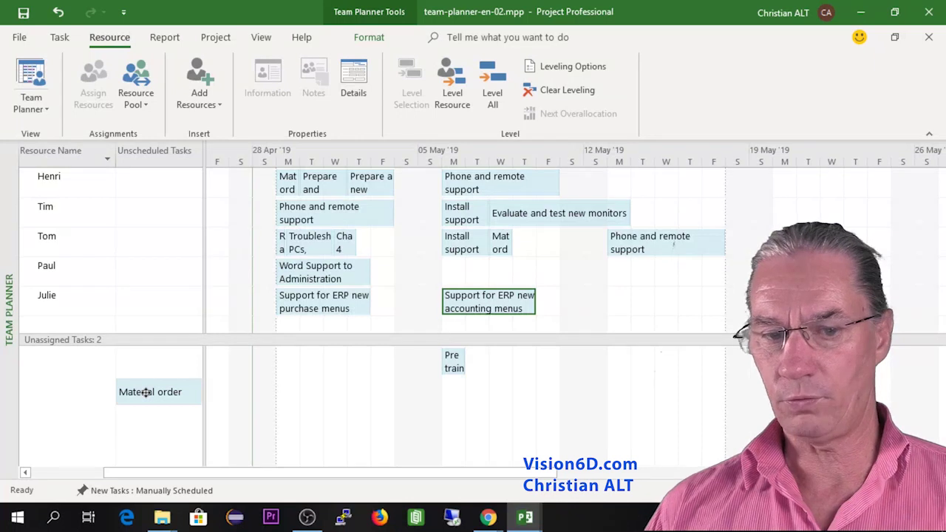
pyautogui.moveTo(147, 392); pyautogui.dragTo(619, 273)
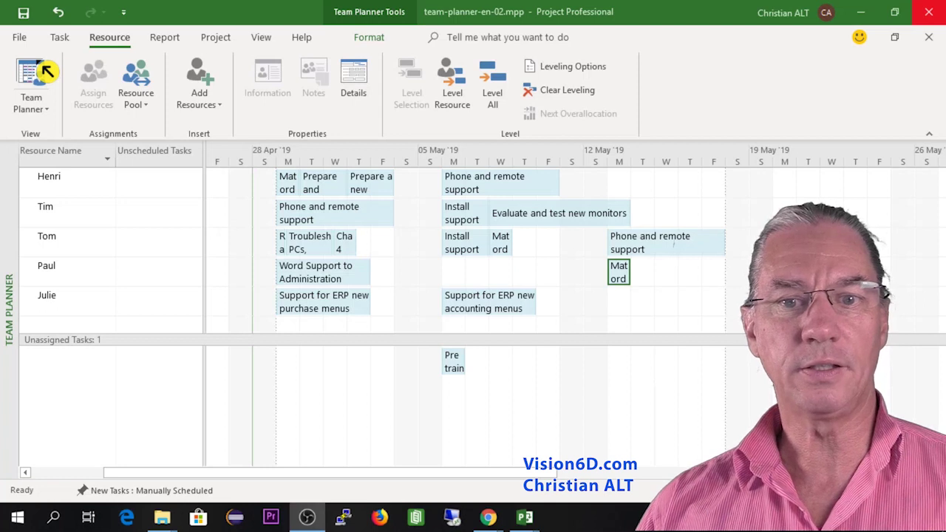
# Step: Set the project's status date to 01.05.19
pyautogui.click(229, 44)
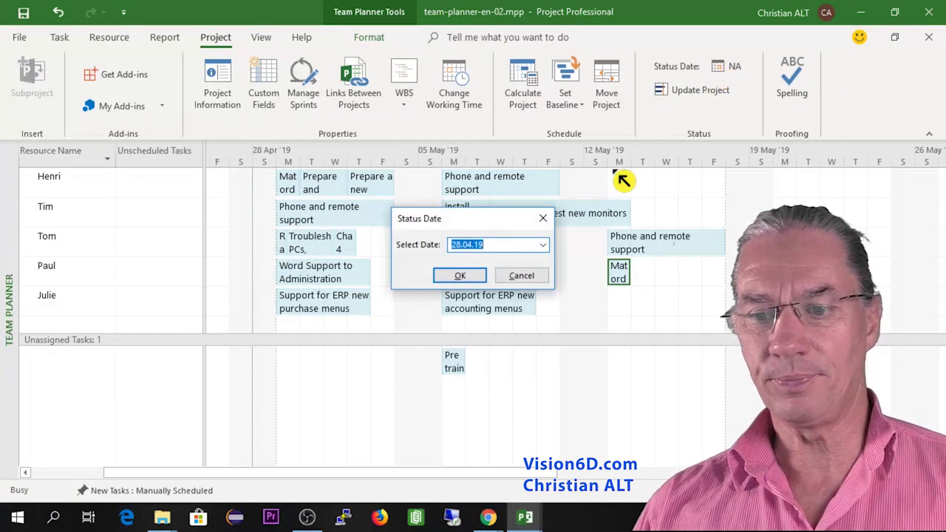
pyautogui.click(544, 245)
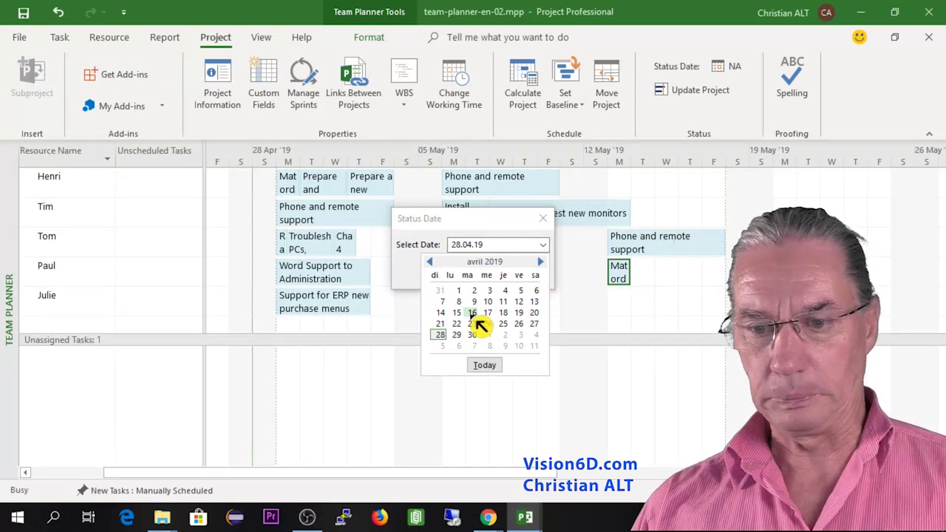
pyautogui.click(543, 262)
pyautogui.click(488, 290)
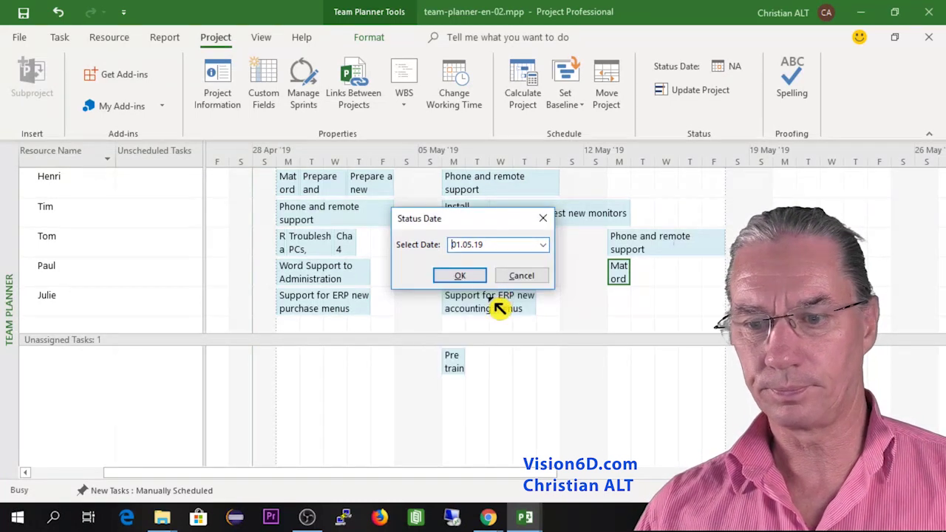
pyautogui.press('Return')
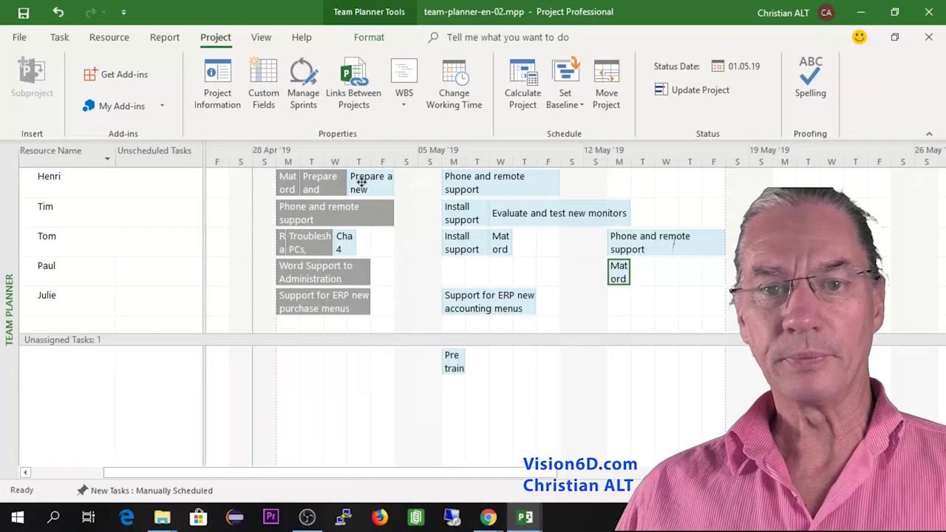
# Step: Update the entire project's work as complete through 01.05.19, using the "Set 0% - 100% complete" option
pyautogui.moveTo(328, 176)
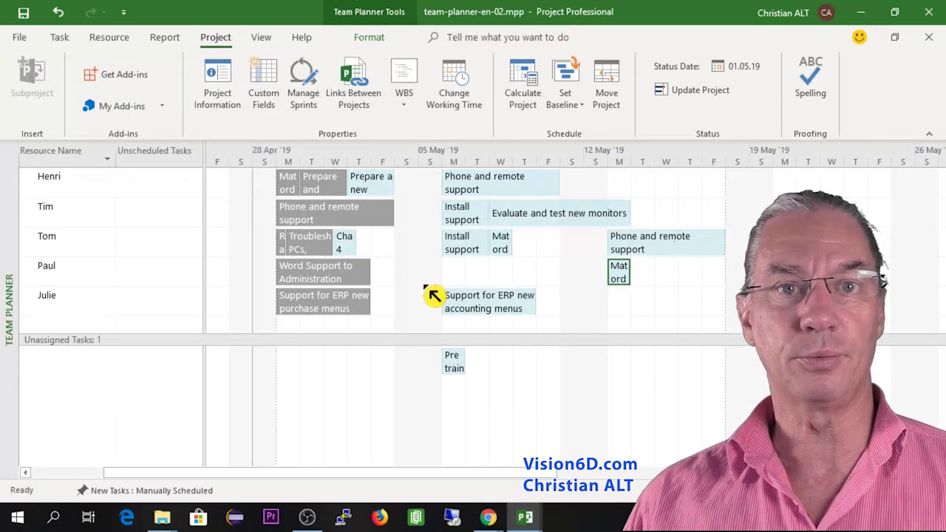
pyautogui.click(691, 95)
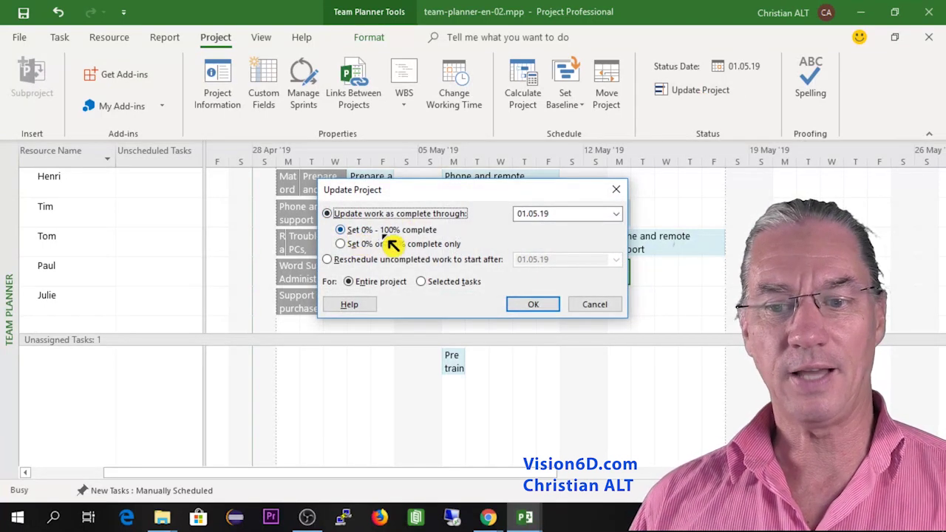
pyautogui.click(533, 305)
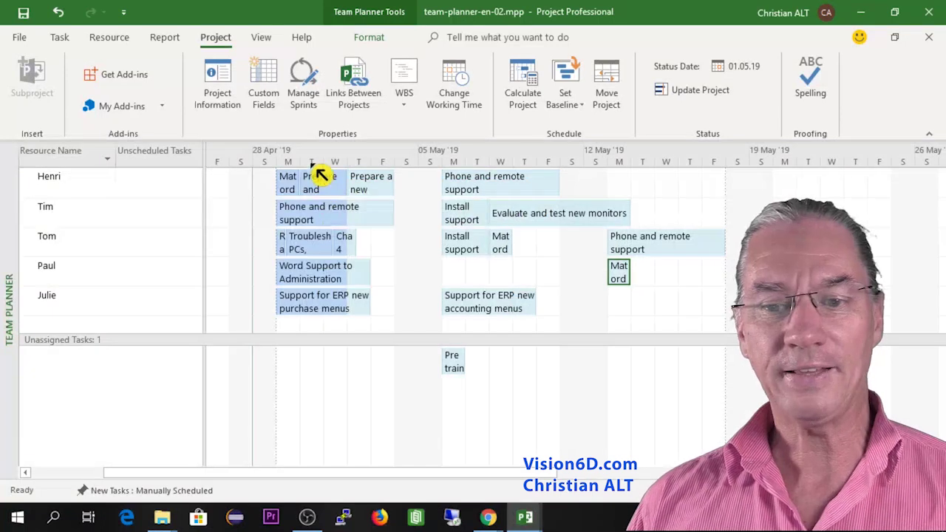
pyautogui.moveTo(321, 317)
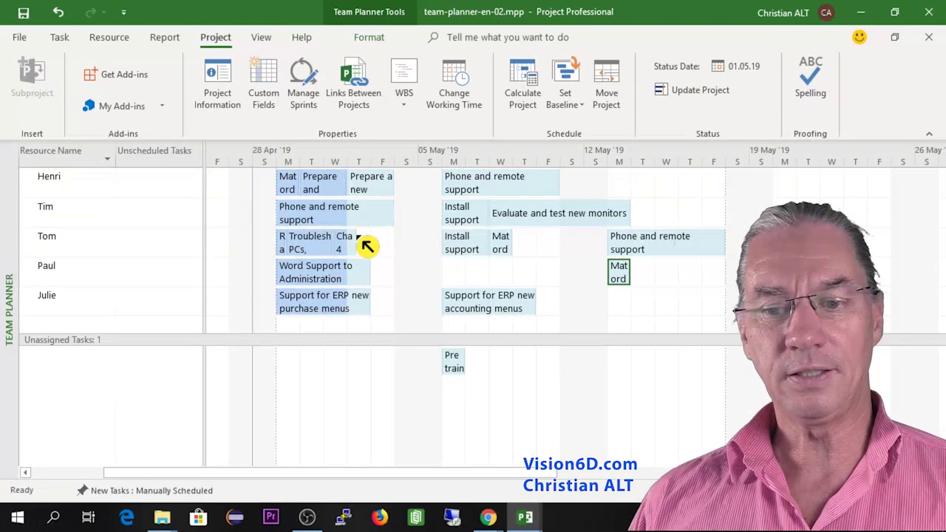
pyautogui.moveTo(353, 288)
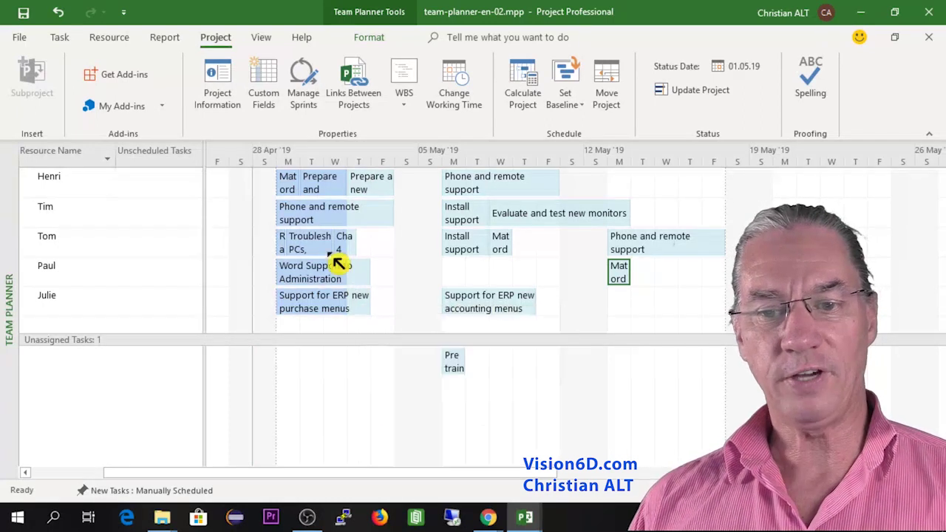
pyautogui.moveTo(293, 190)
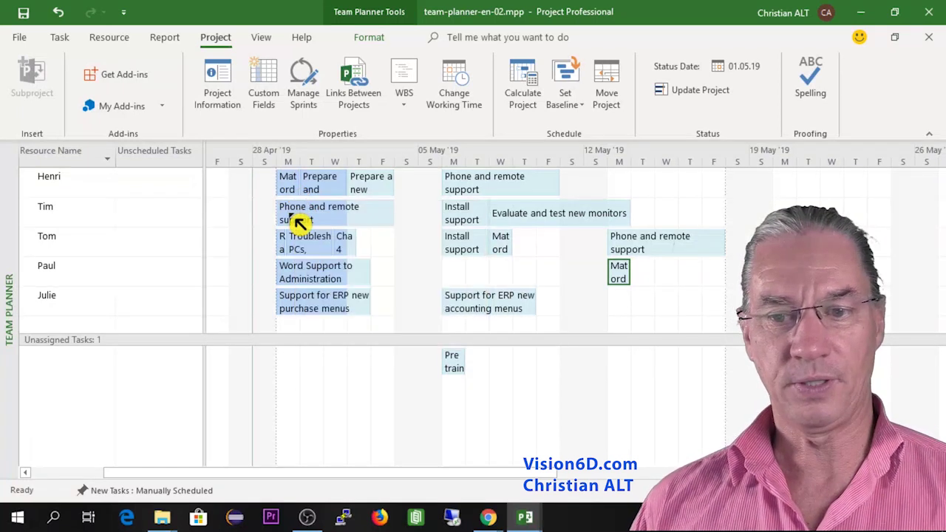
pyautogui.moveTo(300, 224)
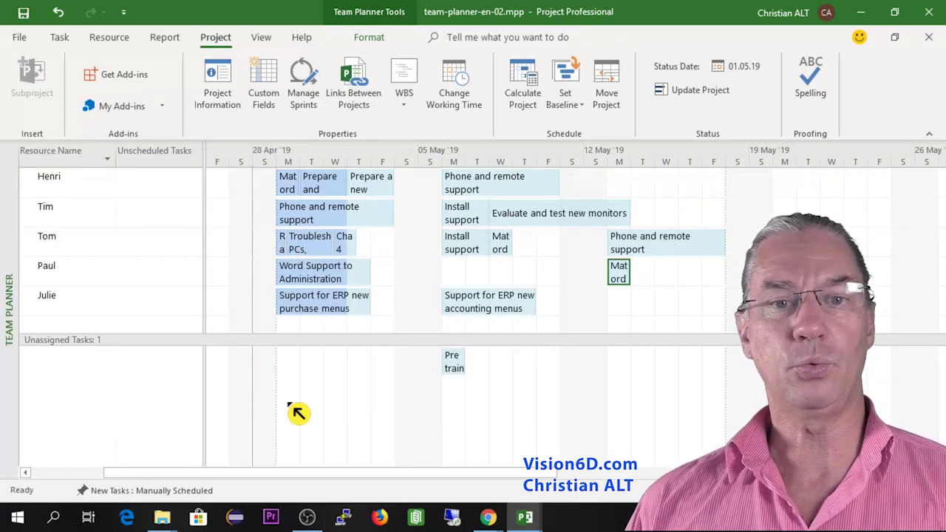
# Step: Switch to the Gantt Chart view and show the task list from its first task
pyautogui.click(64, 38)
pyautogui.click(38, 77)
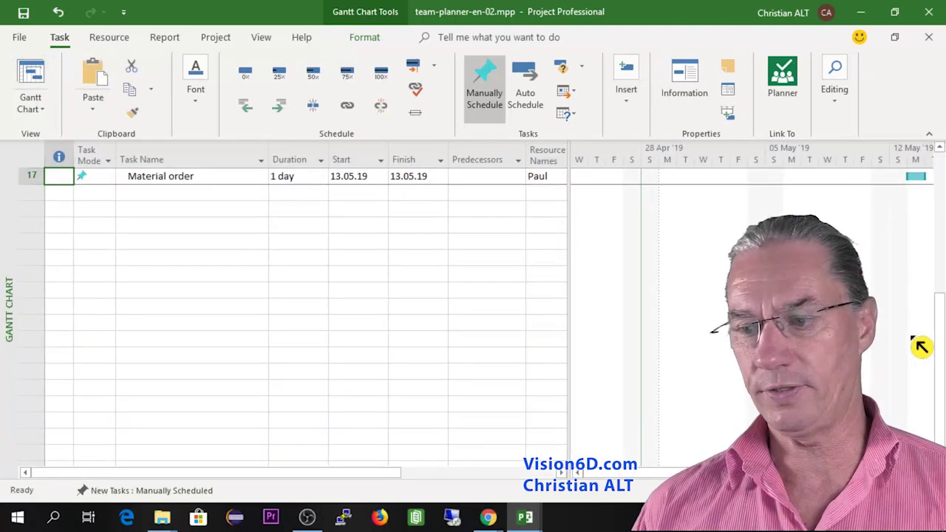
pyautogui.moveTo(939, 369); pyautogui.dragTo(940, 207)
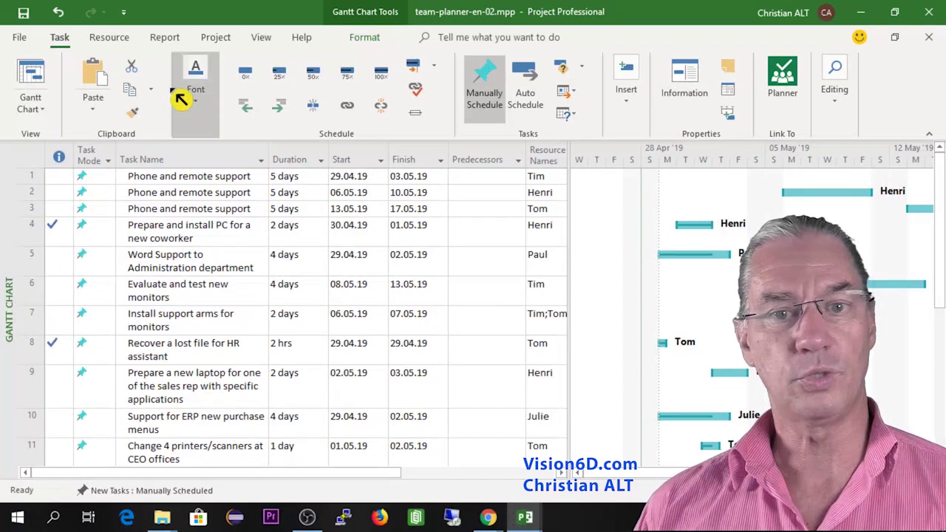
# Step: Switch back to the Team Planner view and insert a new unassigned task
pyautogui.click(109, 37)
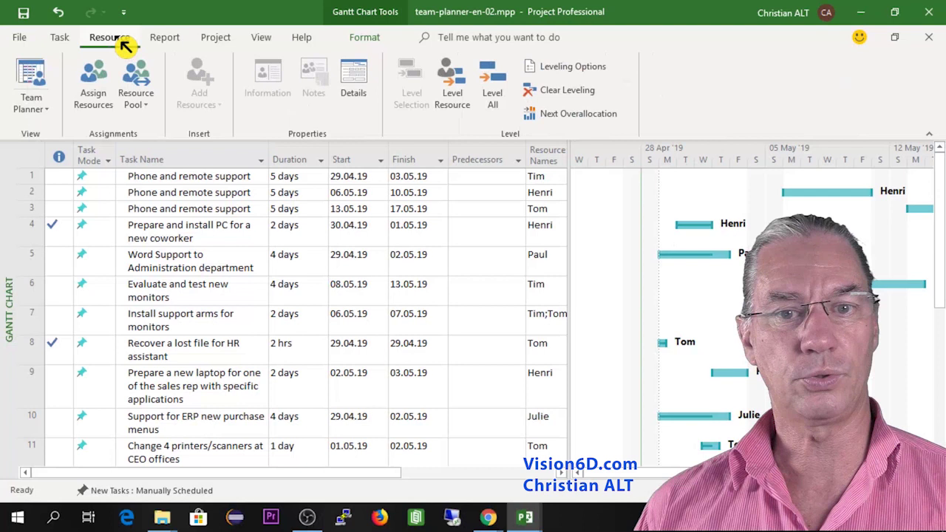
pyautogui.click(37, 83)
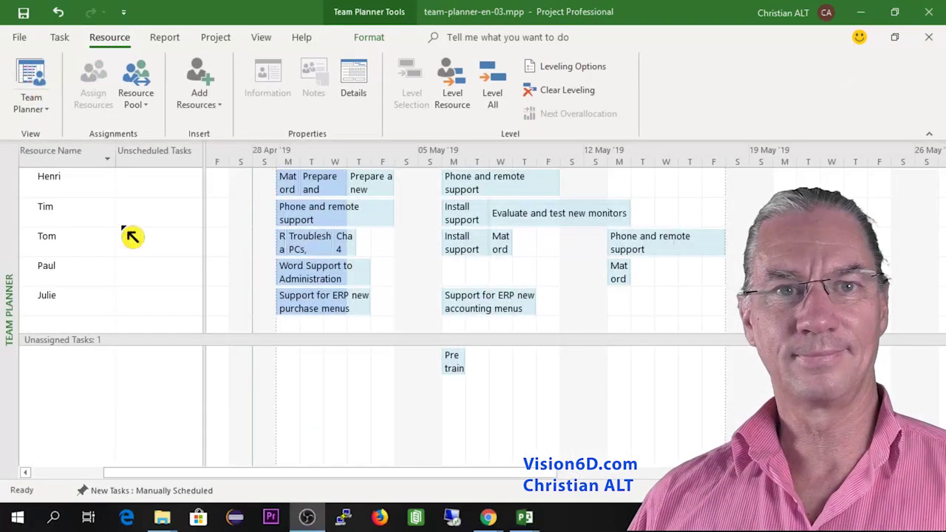
pyautogui.click(62, 41)
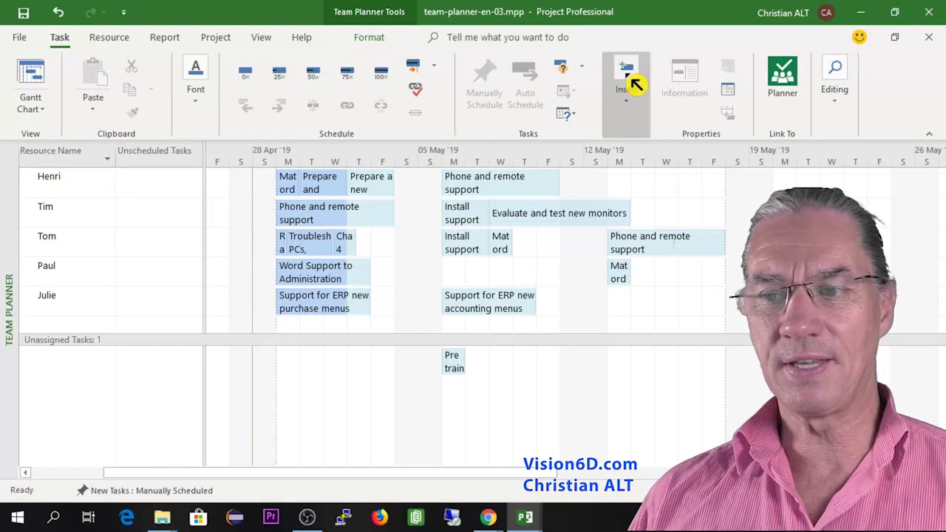
pyautogui.click(635, 85)
pyautogui.click(631, 176)
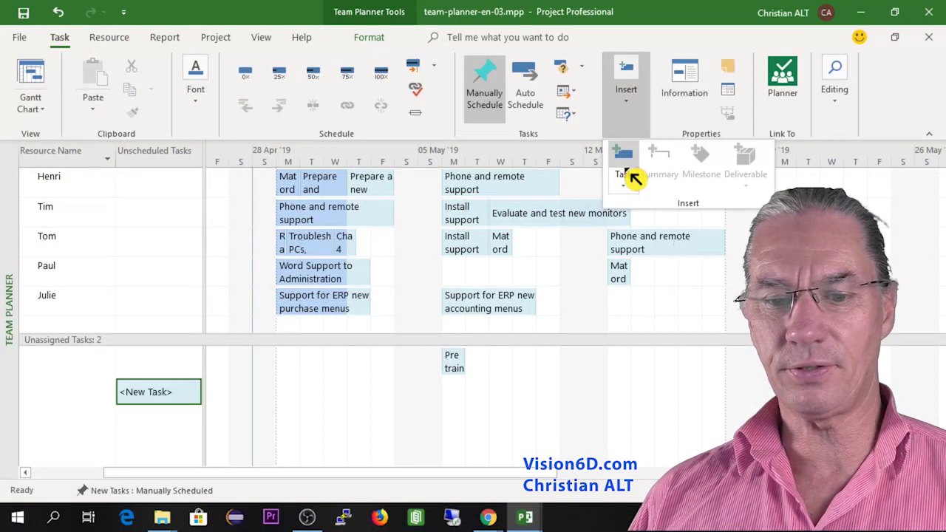
# Step: Name the new task "Test New PCs" with a 4-day duration and schedule it for the fourth resource from 6 May
pyautogui.rightClick(165, 395)
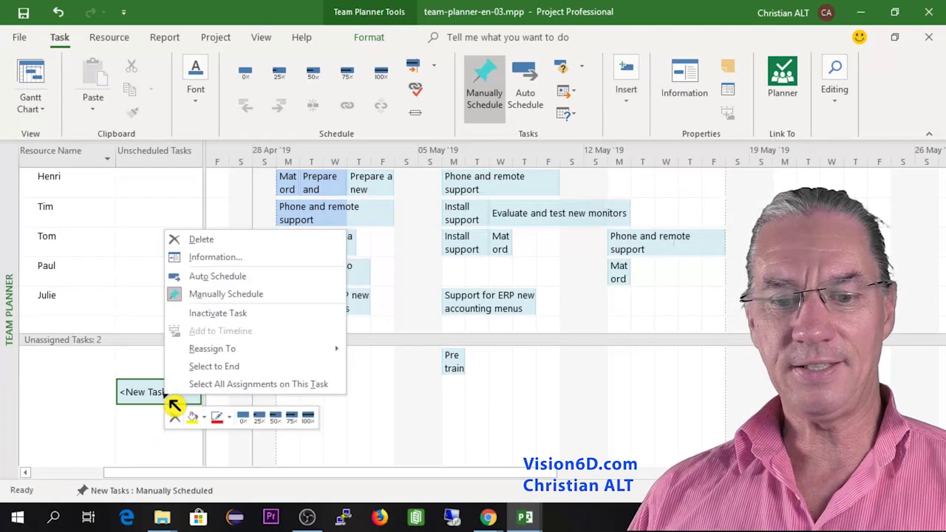
pyautogui.click(224, 257)
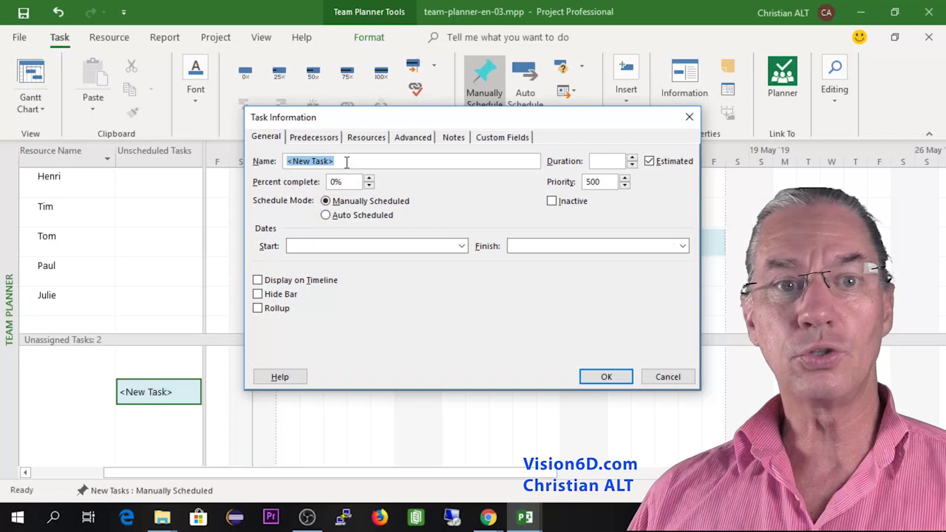
pyautogui.press('BackSpace')
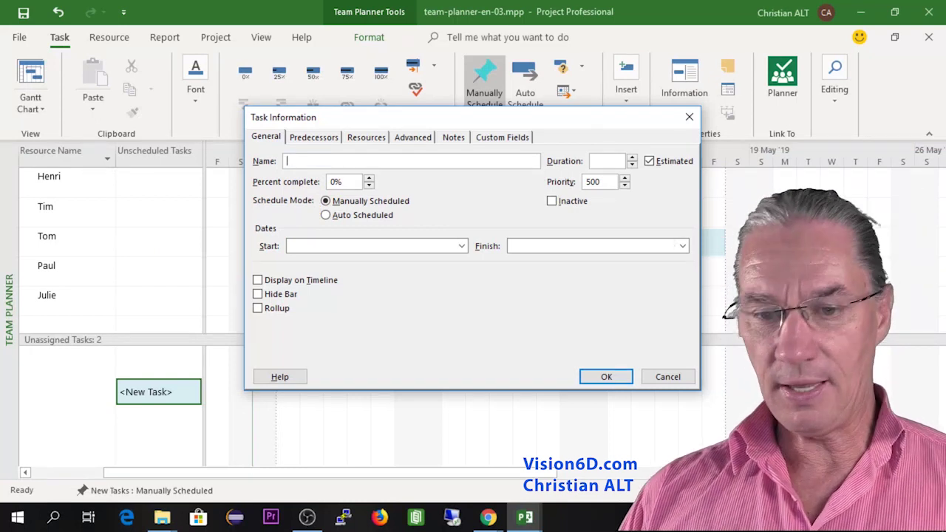
pyautogui.write('Test')
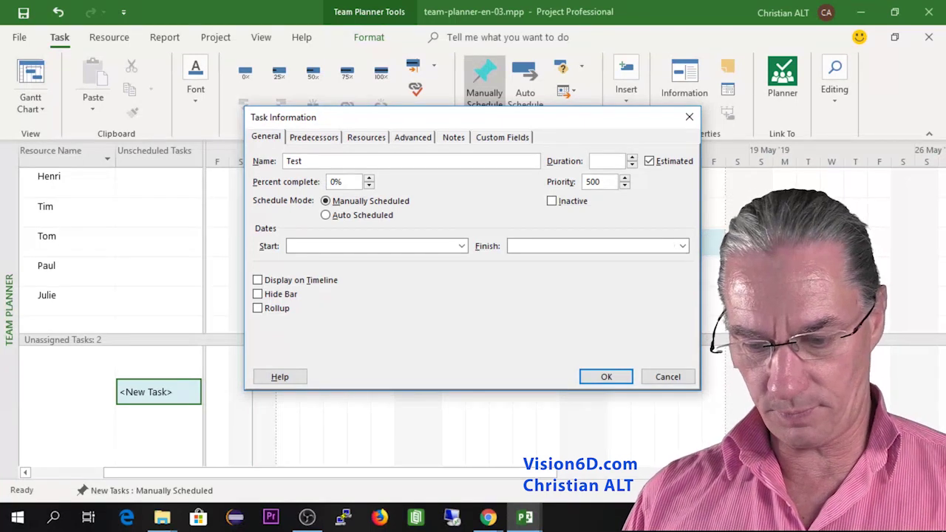
pyautogui.write(' New ')
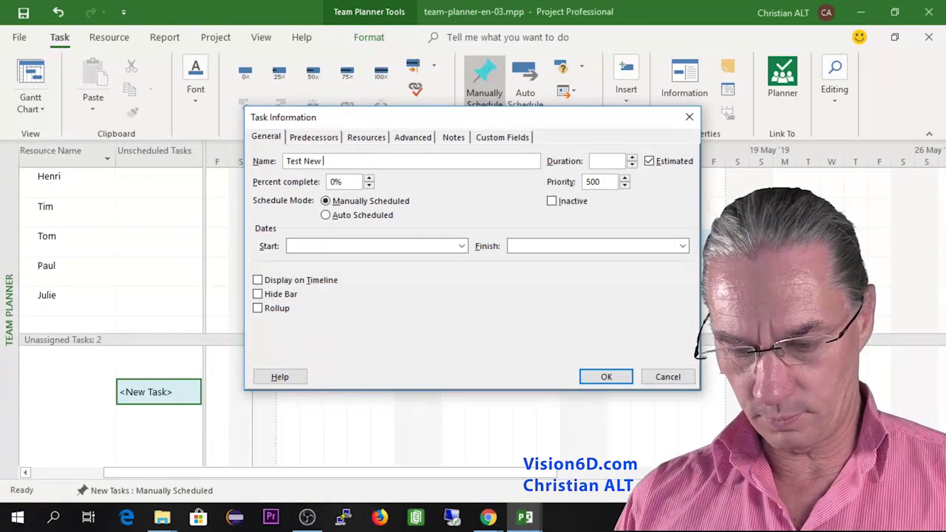
pyautogui.write('PCs')
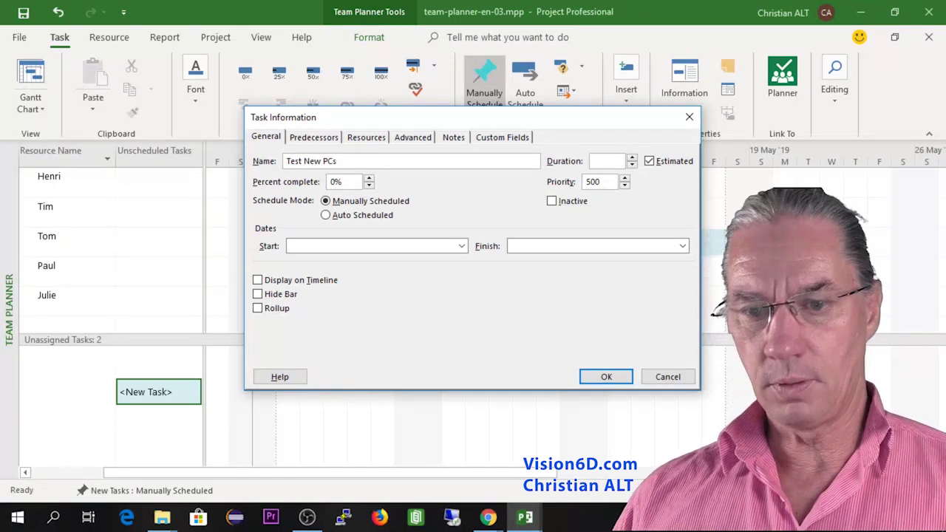
pyautogui.click(598, 161)
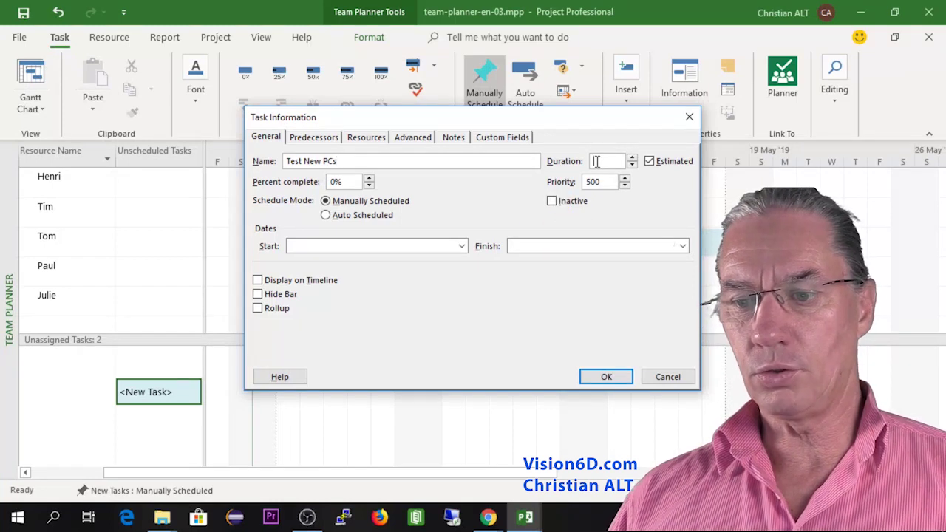
pyautogui.write('4d')
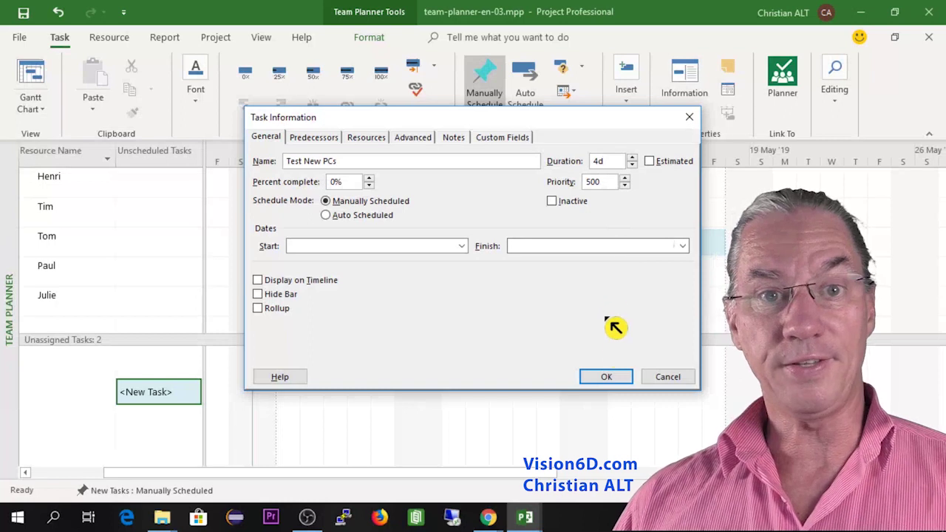
pyautogui.click(608, 377)
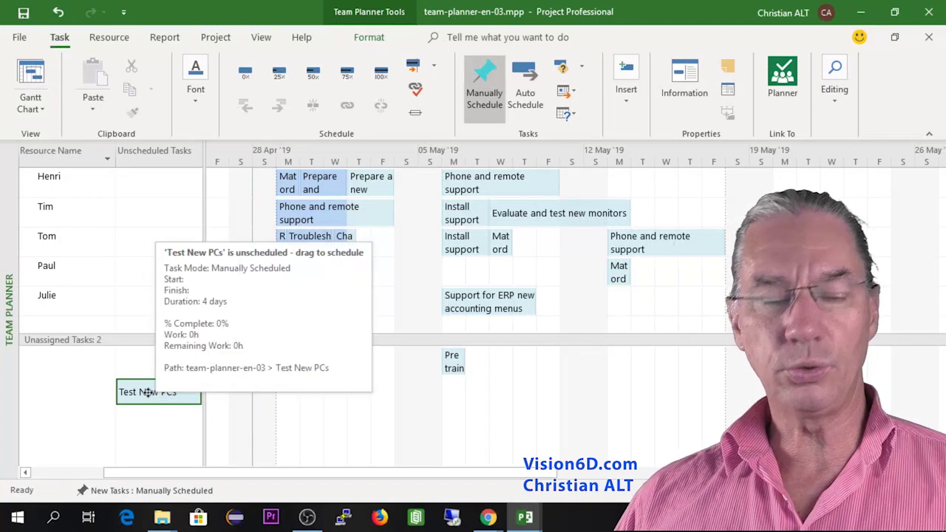
pyautogui.moveTo(147, 393); pyautogui.dragTo(453, 276)
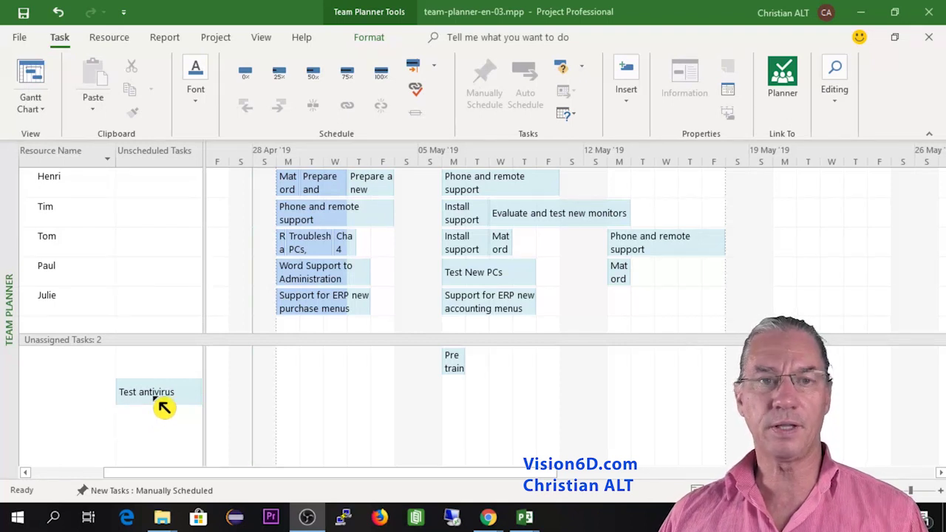
# Step: Assign "Test antivirus" to the fourth resource, try scheduling it from 14 May, and move it back to that resource's unscheduled tasks
pyautogui.moveTo(152, 393); pyautogui.dragTo(171, 275)
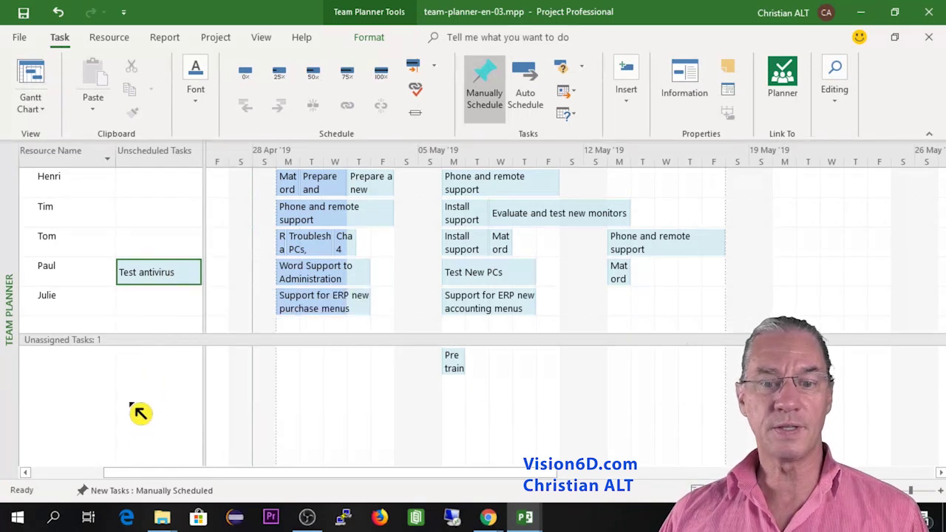
pyautogui.moveTo(151, 275); pyautogui.dragTo(640, 281)
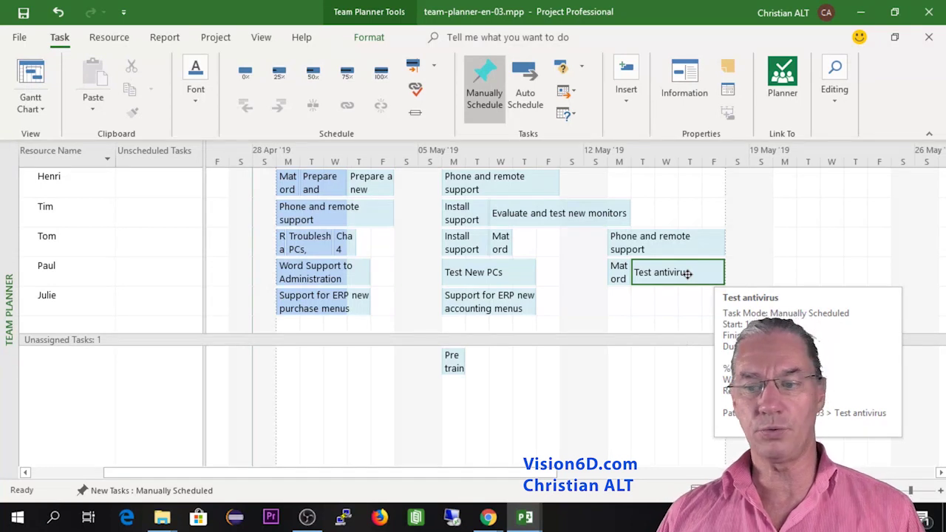
pyautogui.moveTo(688, 274); pyautogui.dragTo(55, 273)
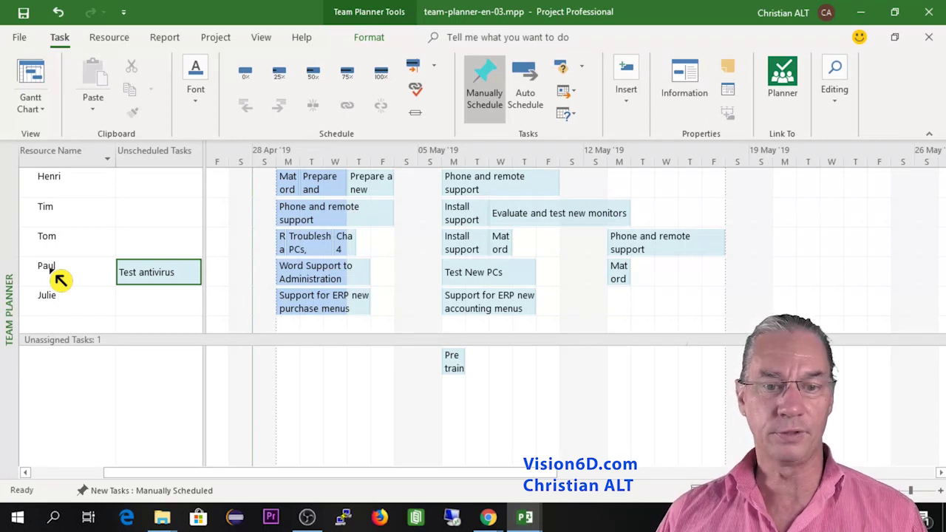
# Step: Open the fourth resource's working-time calendar and add an exception named "Day off"
pyautogui.doubleClick(60, 280)
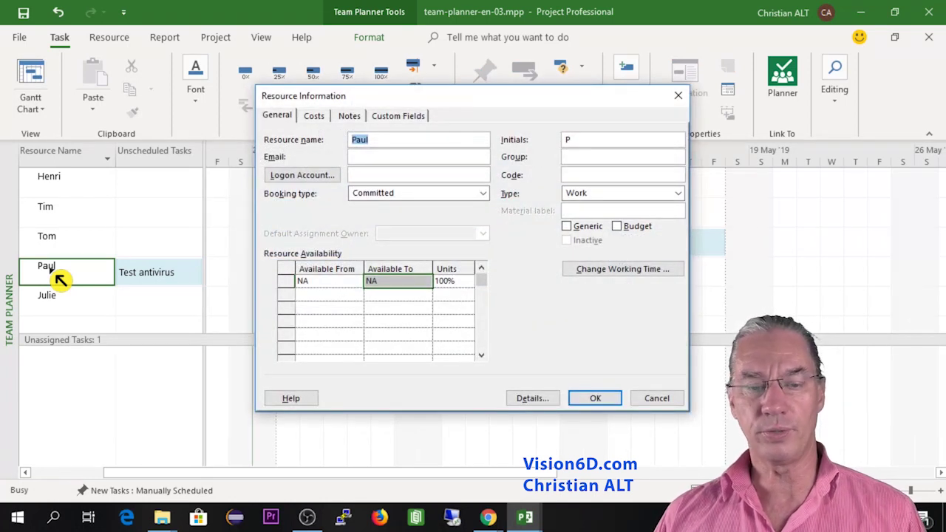
pyautogui.click(623, 270)
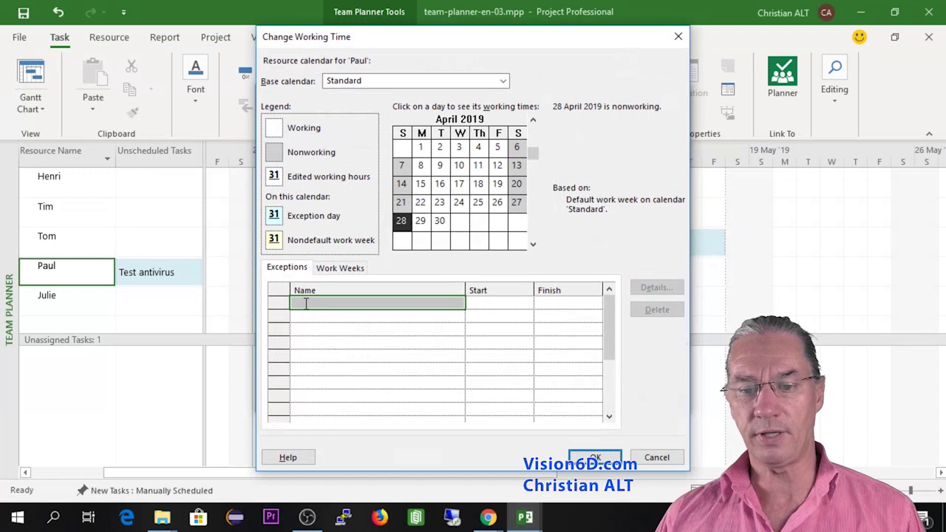
pyautogui.click(306, 304)
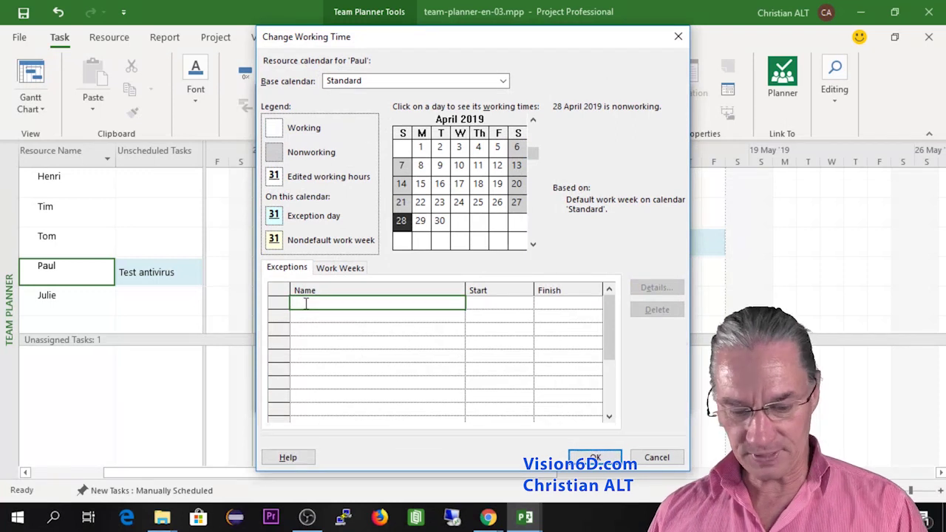
pyautogui.write('Day ')
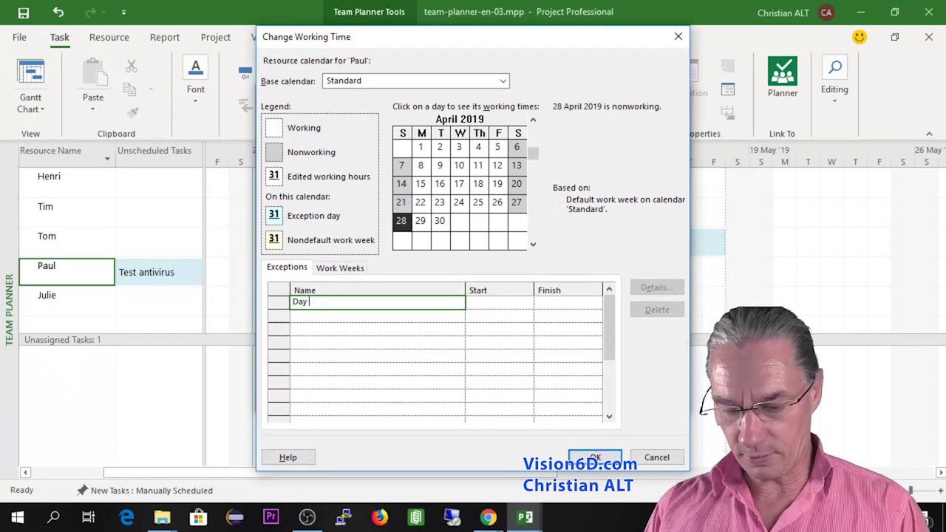
pyautogui.write('off')
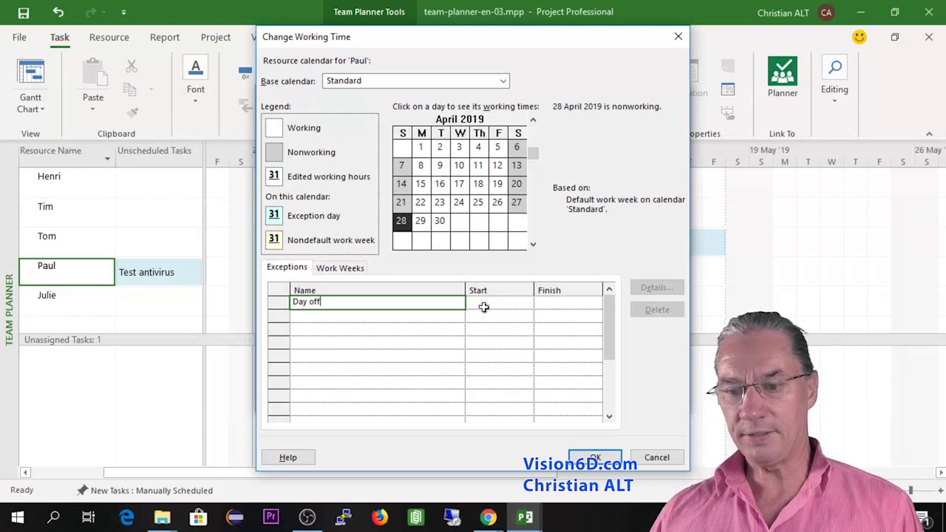
# Step: Set the "Day off" exception to run from 16.05.2019 to 17.05.2019 and apply it to the resource
pyautogui.click(483, 307)
pyautogui.click(527, 305)
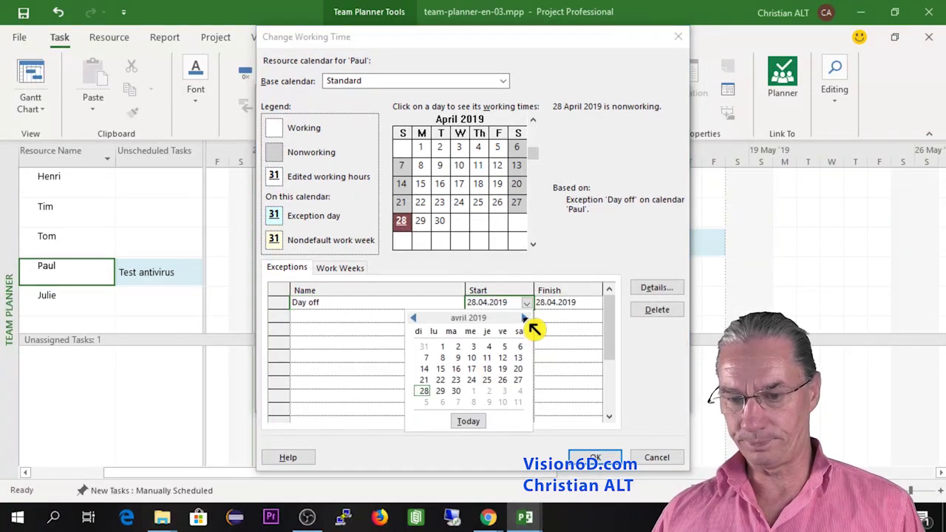
pyautogui.click(525, 318)
pyautogui.click(497, 377)
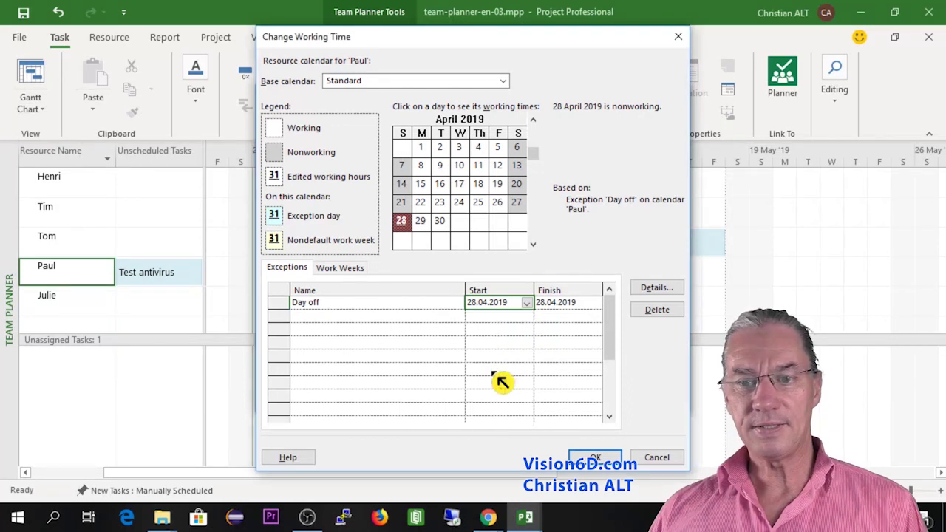
pyautogui.click(573, 304)
pyautogui.click(599, 306)
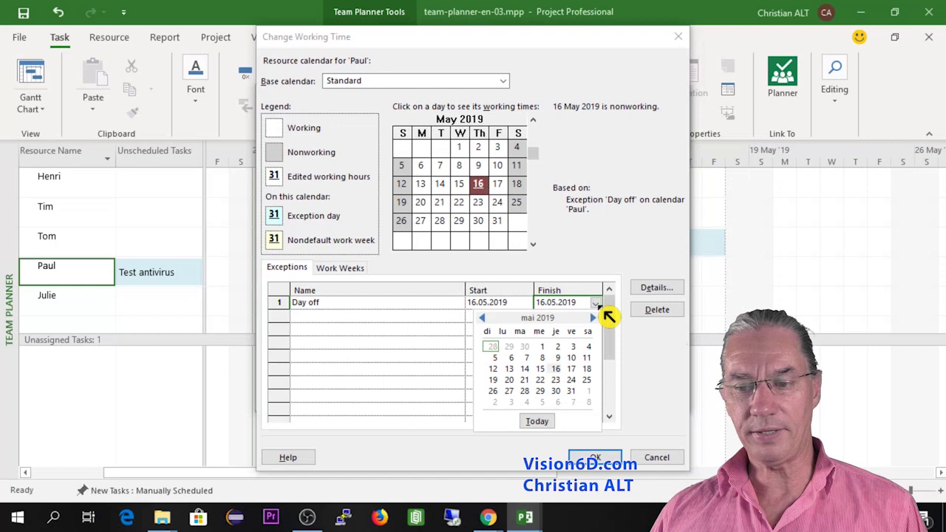
pyautogui.click(571, 369)
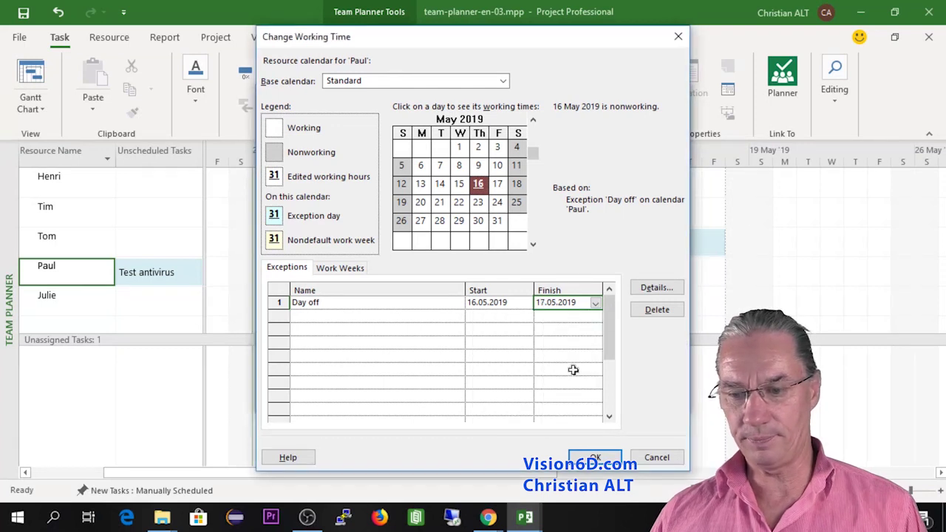
pyautogui.click(596, 457)
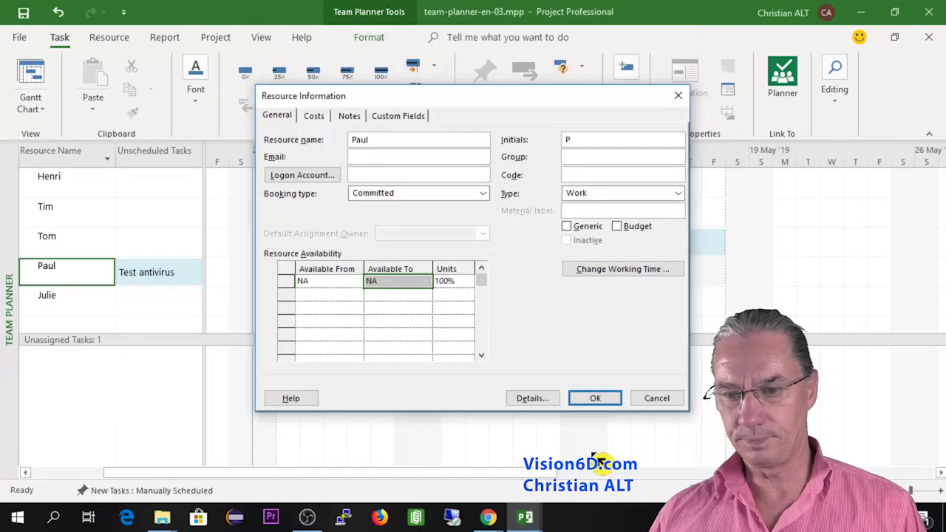
pyautogui.click(605, 400)
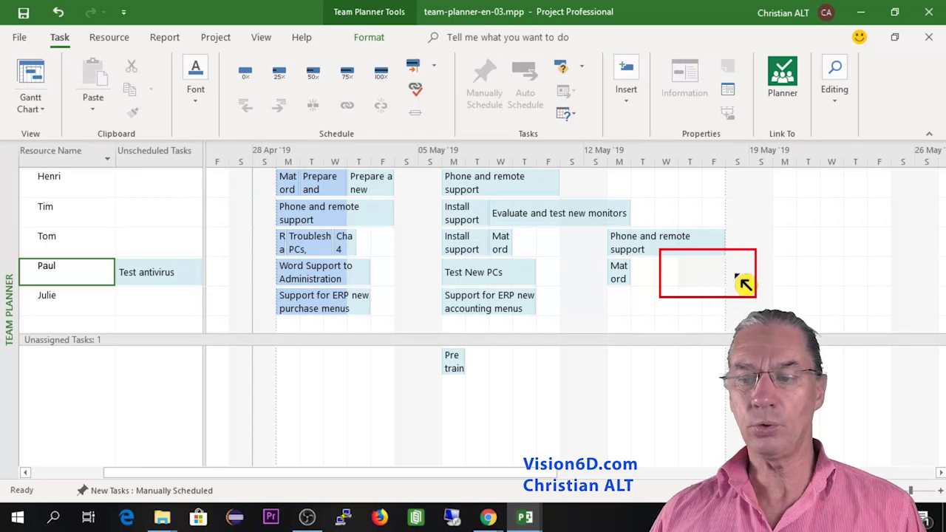
# Step: Return "Test antivirus" to the unassigned tasks and change its task mode to Auto Schedule
pyautogui.click(149, 278)
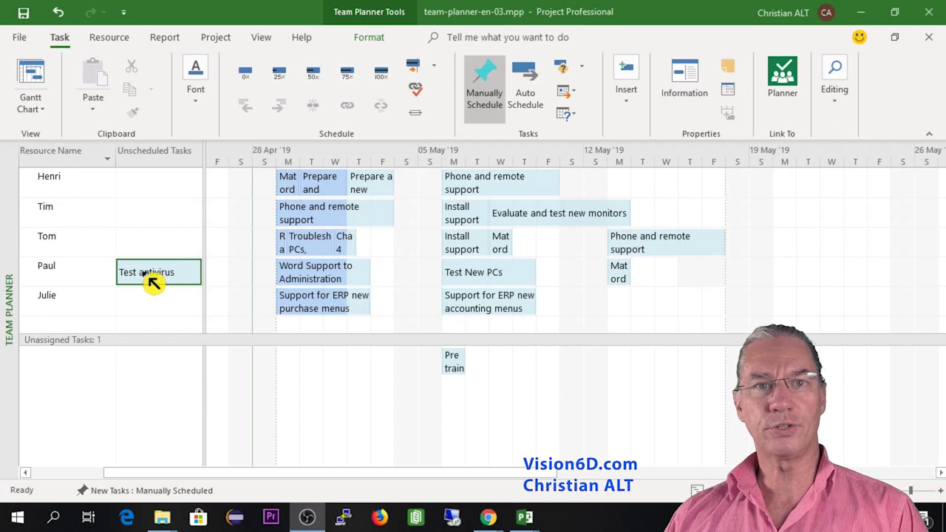
pyautogui.moveTo(148, 277); pyautogui.dragTo(144, 373)
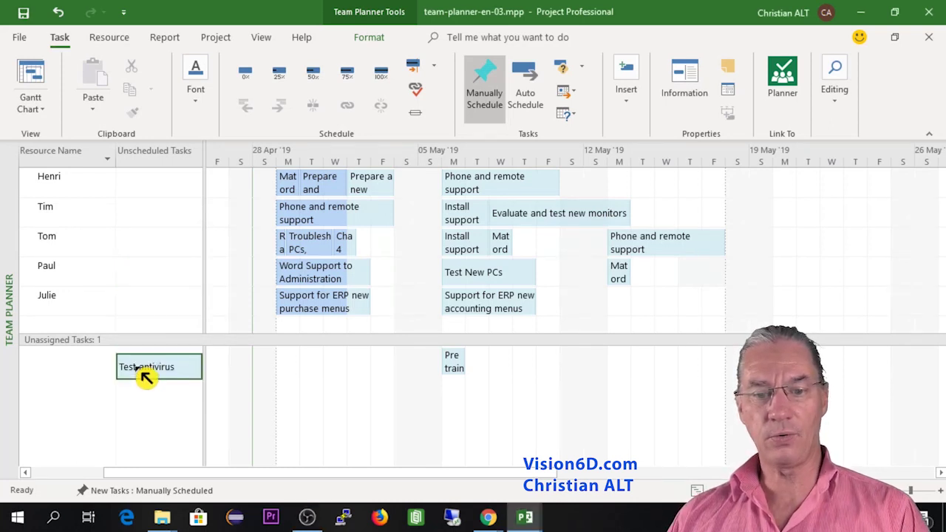
pyautogui.rightClick(162, 404)
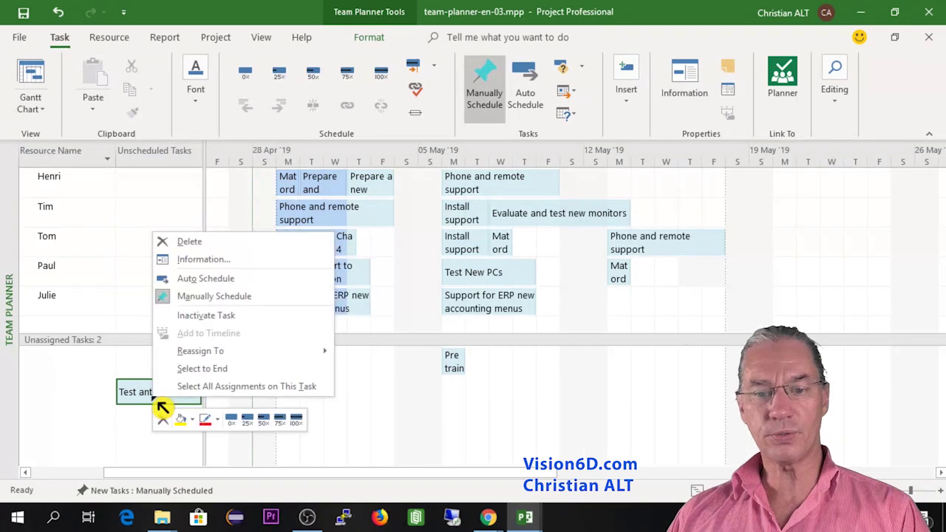
pyautogui.click(222, 278)
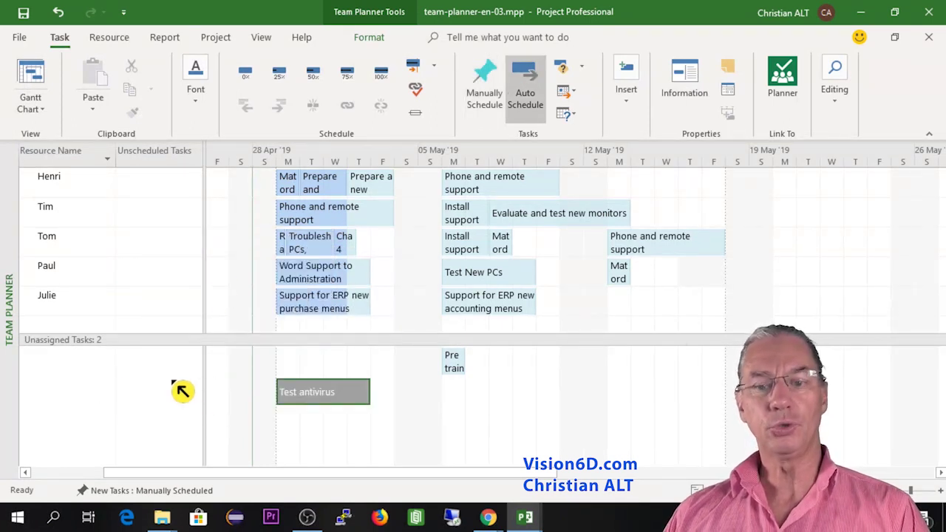
# Step: Assign the auto-scheduled "Test antivirus" task to the fourth resource, starting on 14 May
pyautogui.moveTo(321, 390)
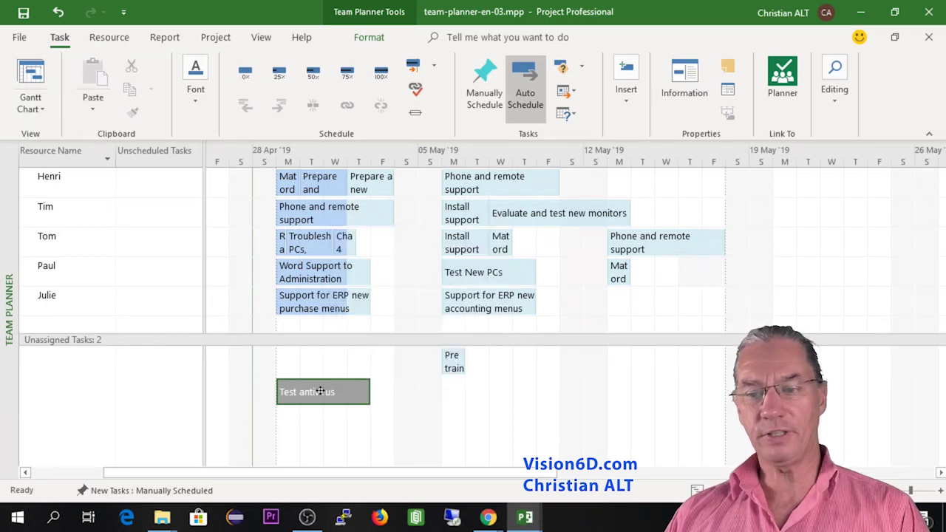
pyautogui.moveTo(321, 391); pyautogui.dragTo(671, 269)
pyautogui.moveTo(668, 392)
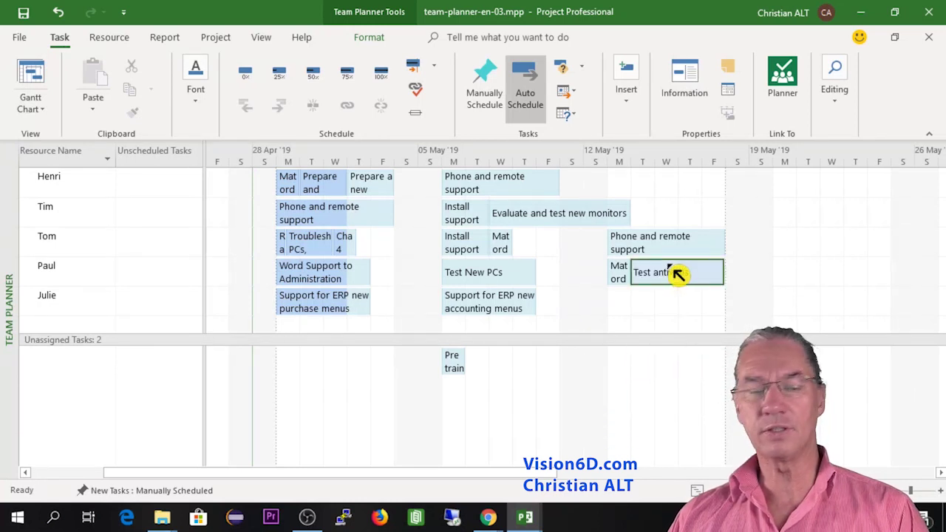
pyautogui.moveTo(677, 273); pyautogui.dragTo(667, 264)
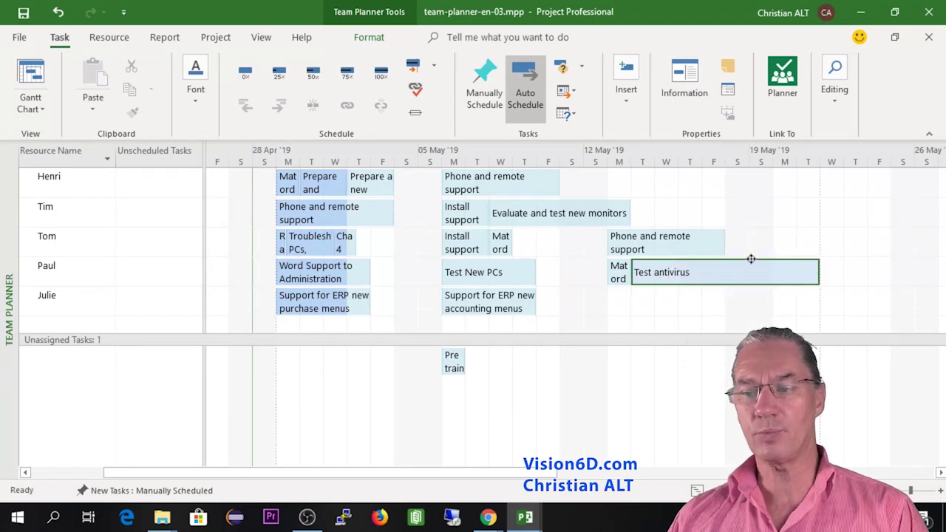
# Step: Assign the manually scheduled "Test automations" task to the fifth resource, starting on 13 May
pyautogui.moveTo(720, 274)
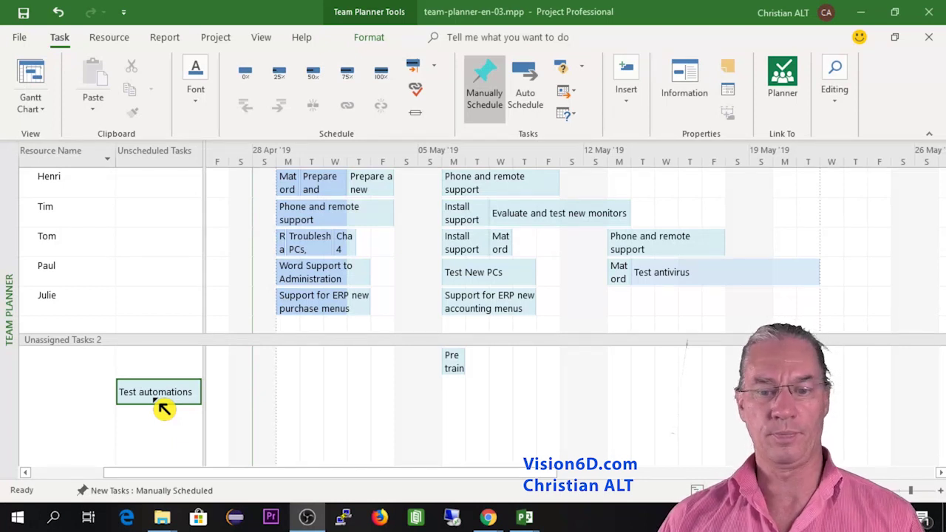
pyautogui.moveTo(164, 407); pyautogui.dragTo(612, 302)
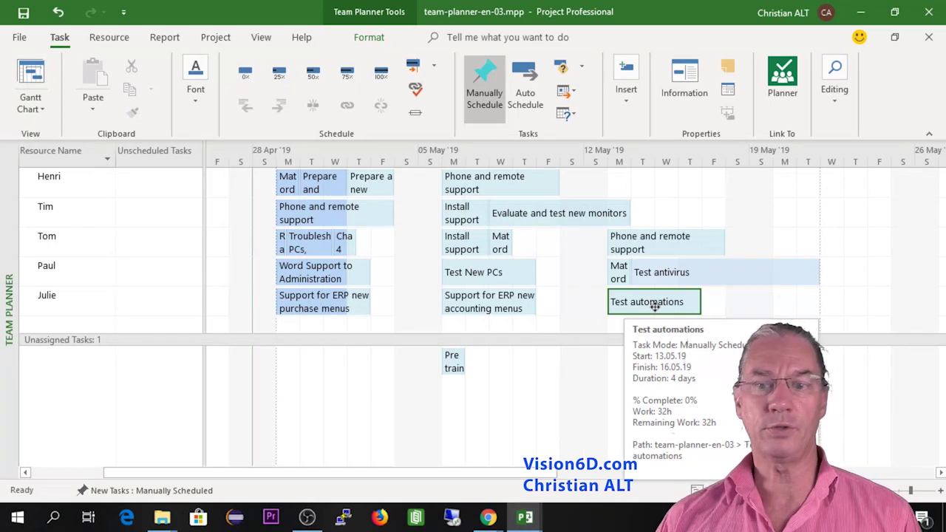
pyautogui.moveTo(490, 274)
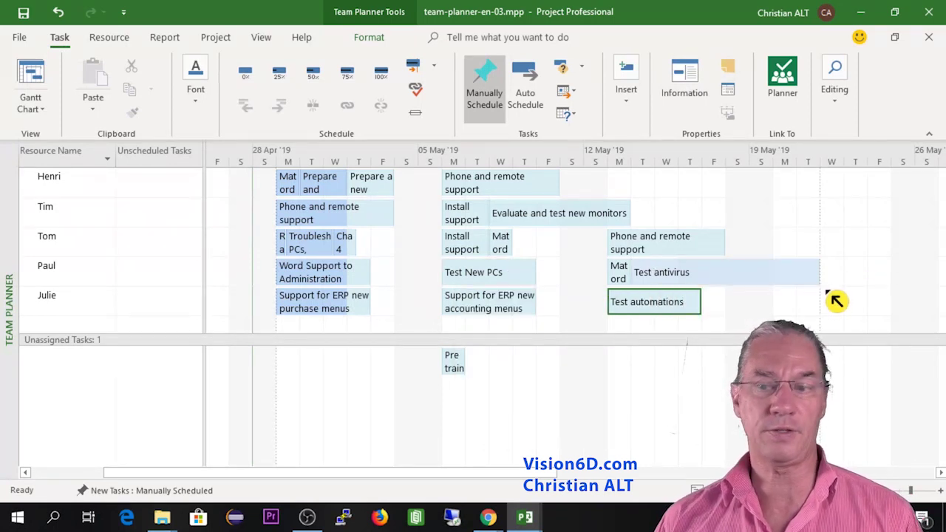
pyautogui.moveTo(637, 303)
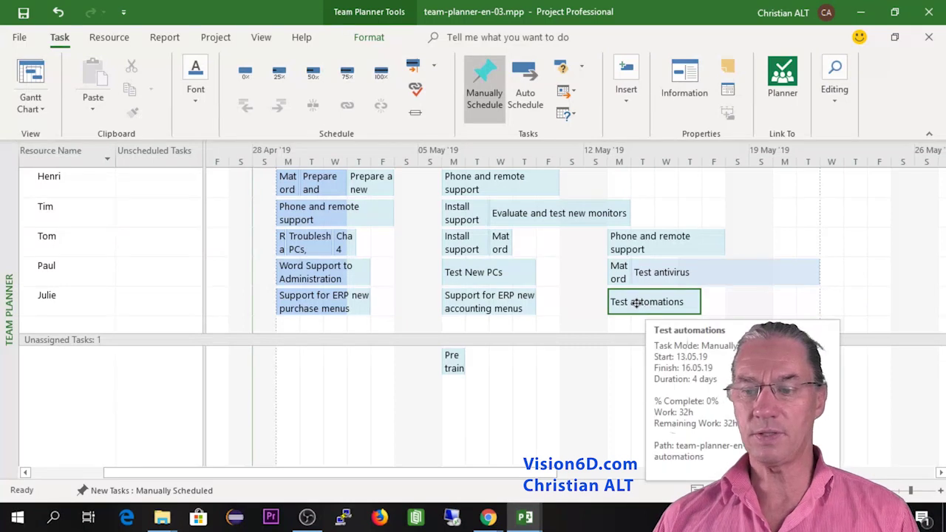
# Step: Try "Test automations" with a start on 22 May, after "Test antivirus" ends, and move it back to 13 May
pyautogui.moveTo(636, 303)
pyautogui.mouseDown()
pyautogui.moveTo(711, 312)
pyautogui.moveTo(856, 303)
pyautogui.mouseUp()
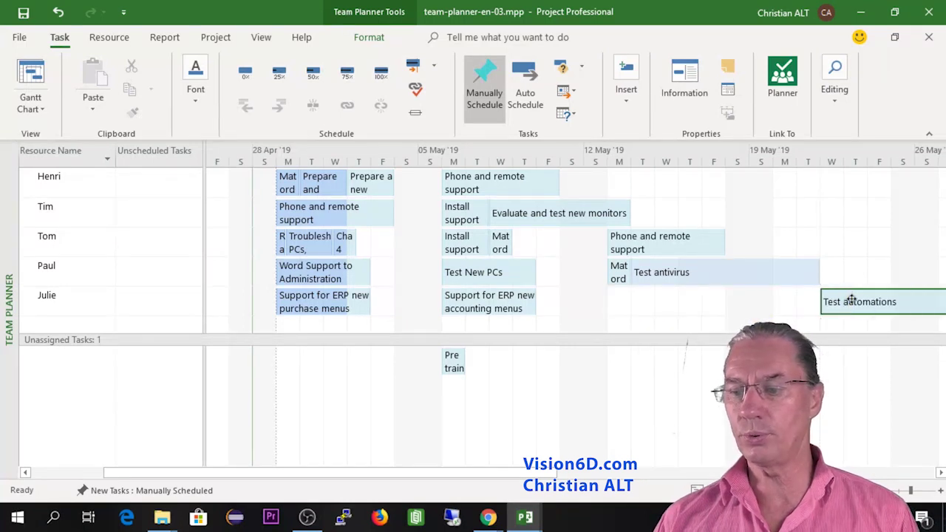
pyautogui.moveTo(854, 302)
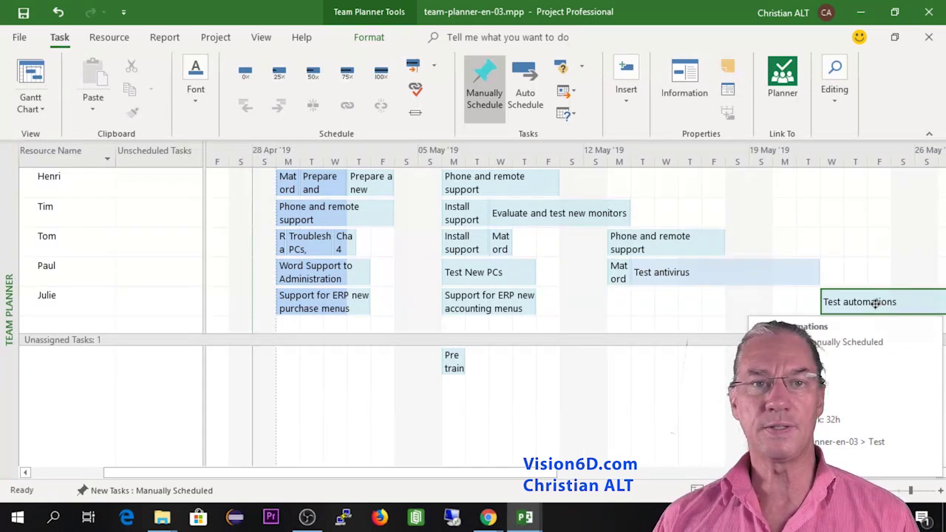
pyautogui.moveTo(875, 303); pyautogui.dragTo(672, 308)
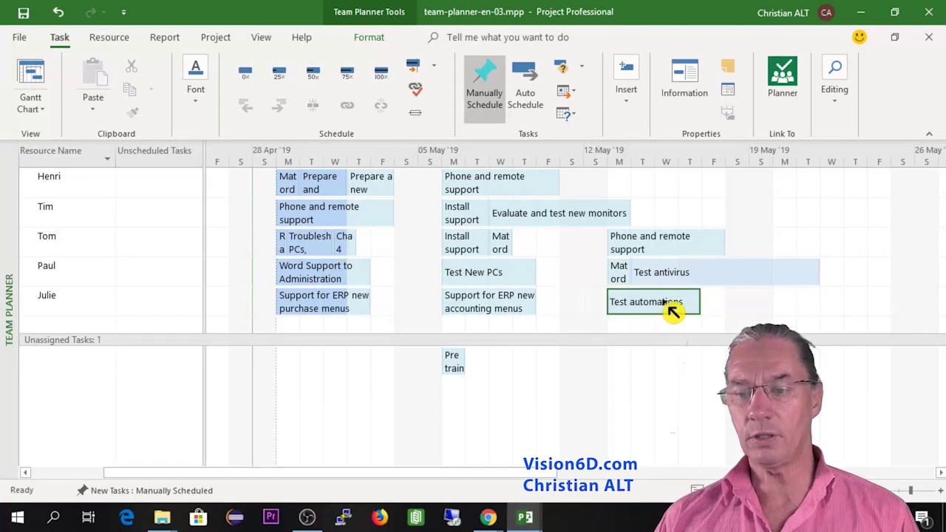
pyautogui.moveTo(662, 299)
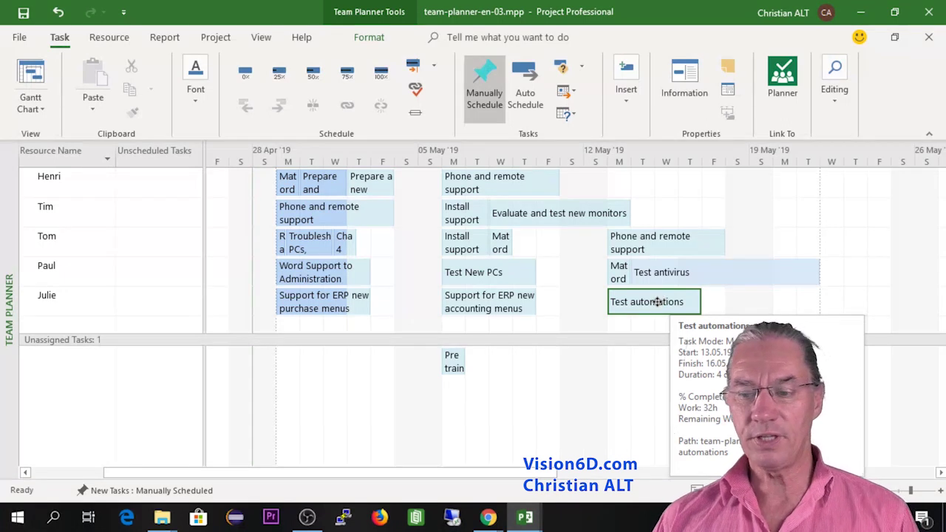
# Step: Return "Test automations" to the unassigned tasks and change its task mode to Auto Schedule
pyautogui.moveTo(662, 299); pyautogui.dragTo(162, 378)
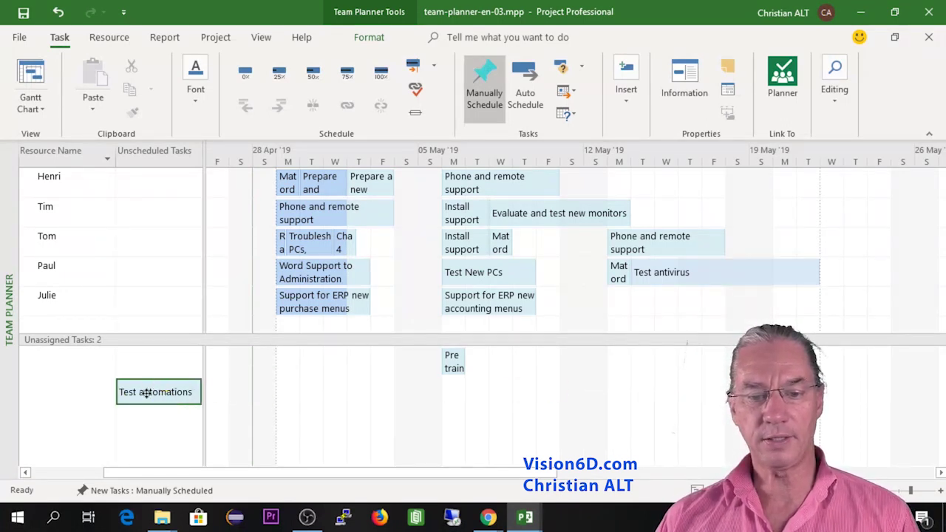
pyautogui.rightClick(144, 392)
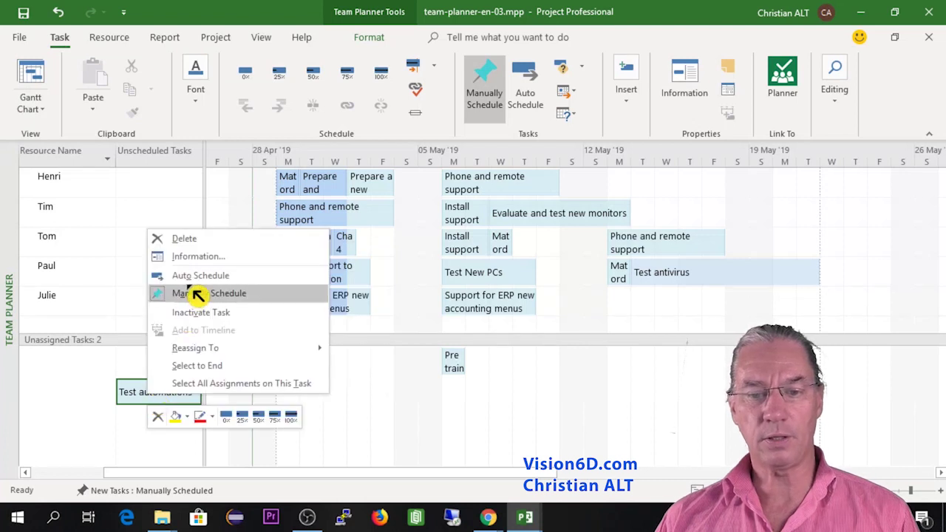
pyautogui.click(200, 283)
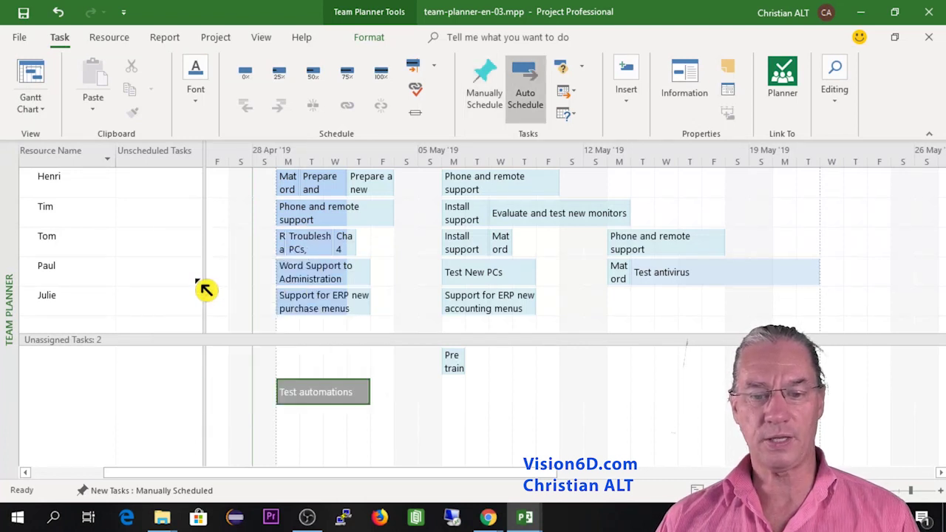
# Step: Open the task information of "Test automations" and add "Test New PCs" as a Finish-to-Start predecessor
pyautogui.moveTo(310, 390)
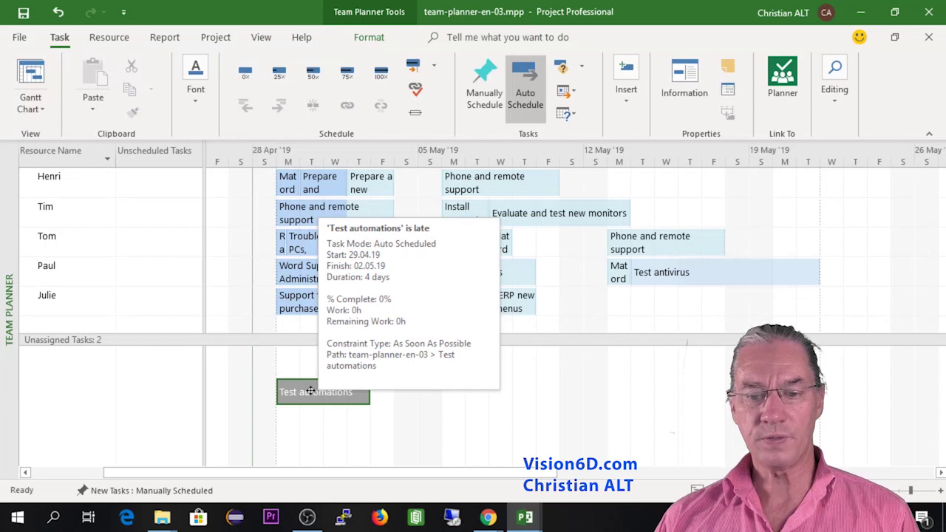
pyautogui.rightClick(311, 391)
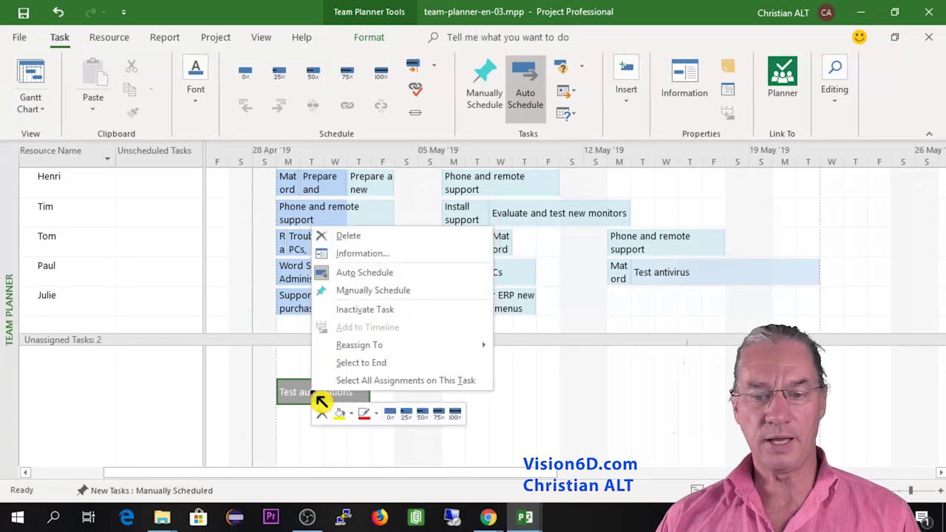
pyautogui.click(353, 253)
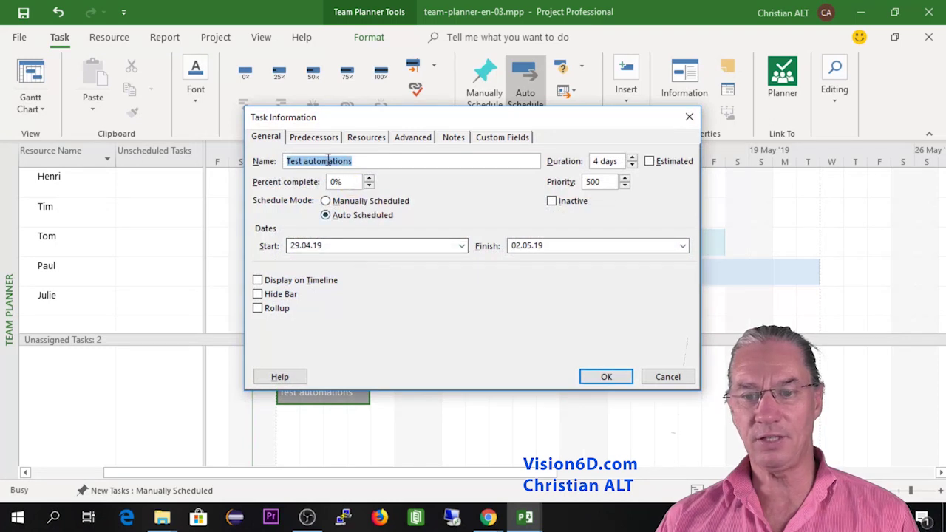
pyautogui.click(331, 142)
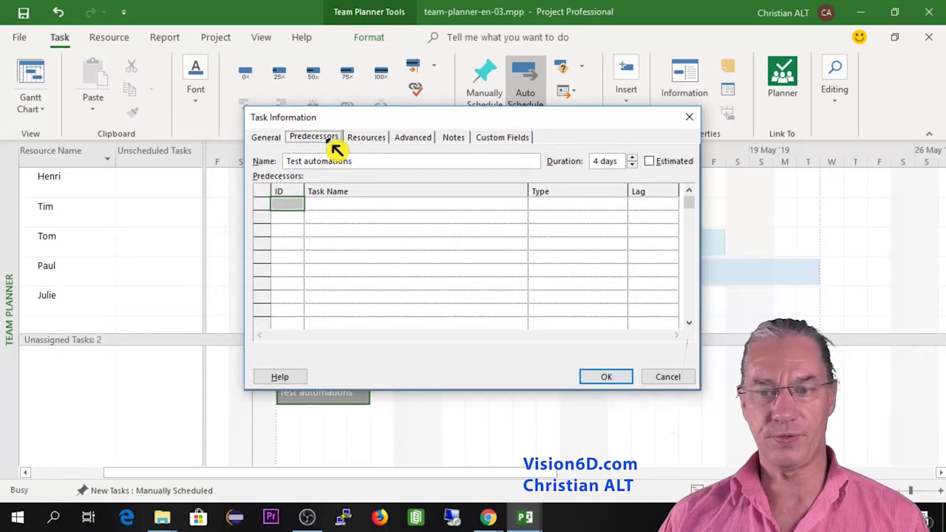
pyautogui.click(517, 205)
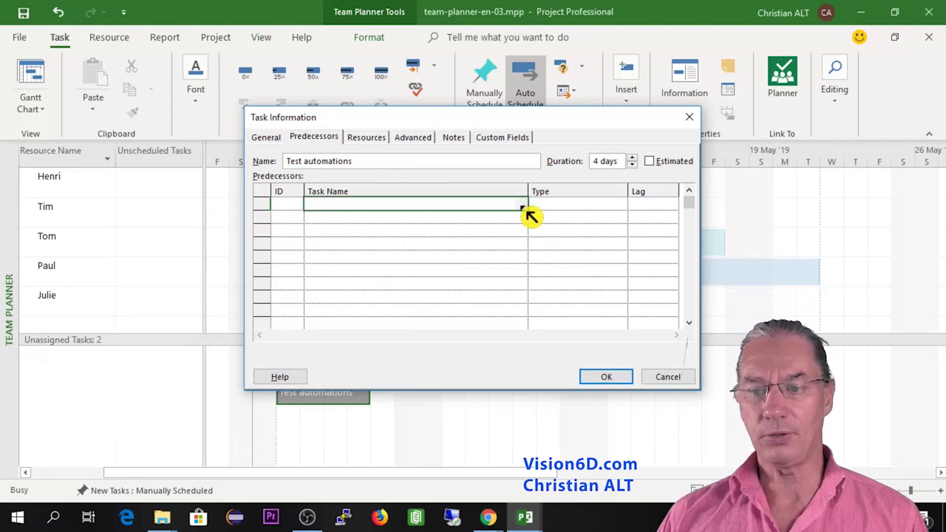
pyautogui.click(526, 210)
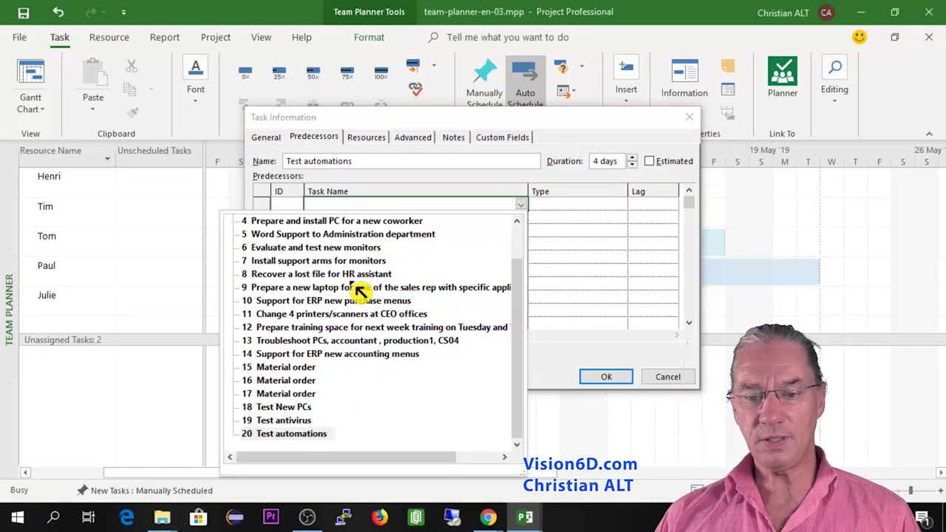
pyautogui.click(309, 407)
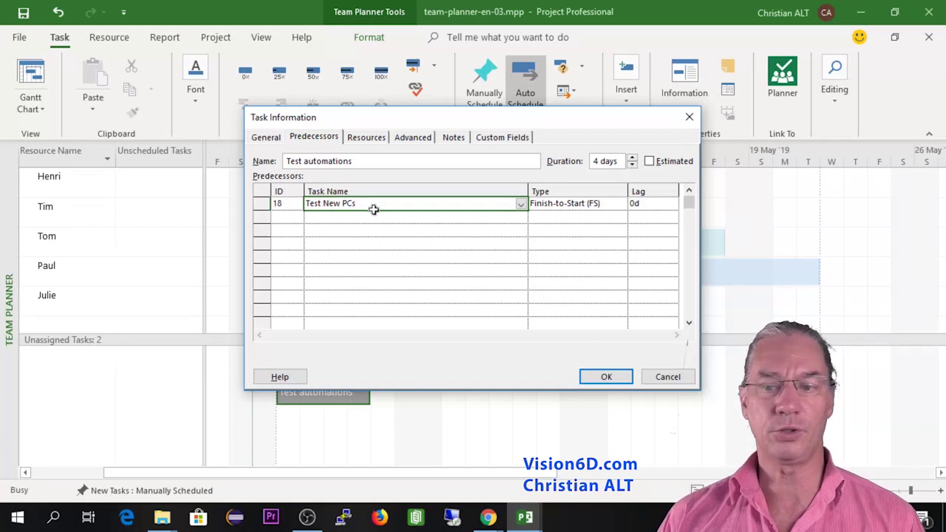
# Step: Add "Test antivirus" as a second predecessor of "Test automations" and assign the task to the fifth resource, starting on 22 May
pyautogui.click(523, 220)
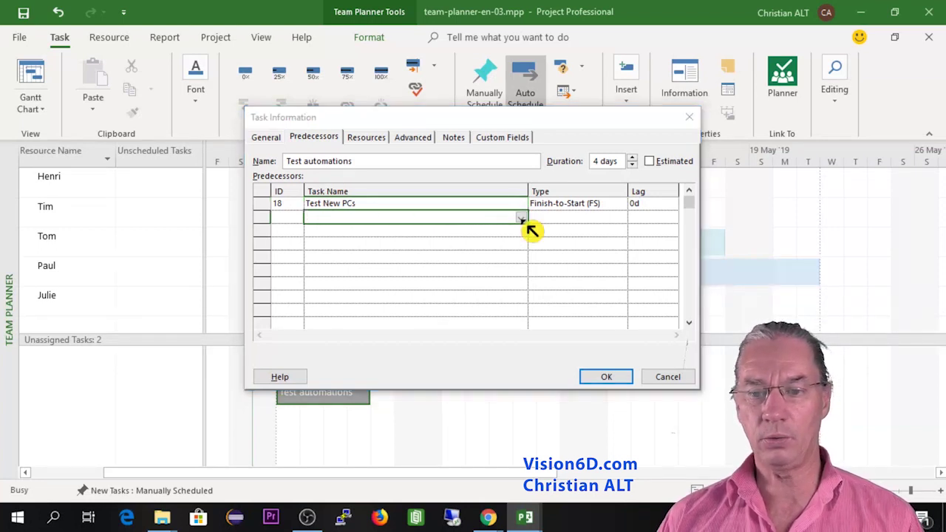
pyautogui.click(522, 220)
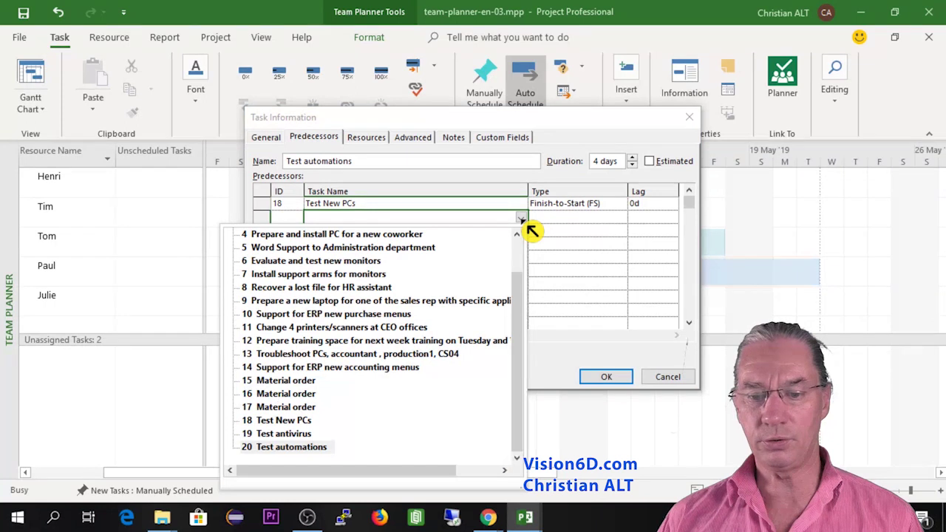
pyautogui.click(294, 434)
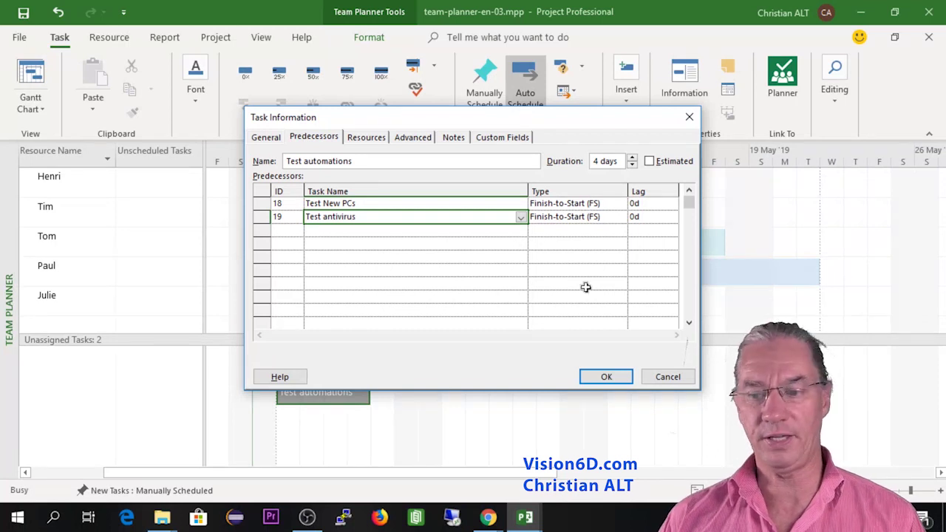
pyautogui.click(606, 378)
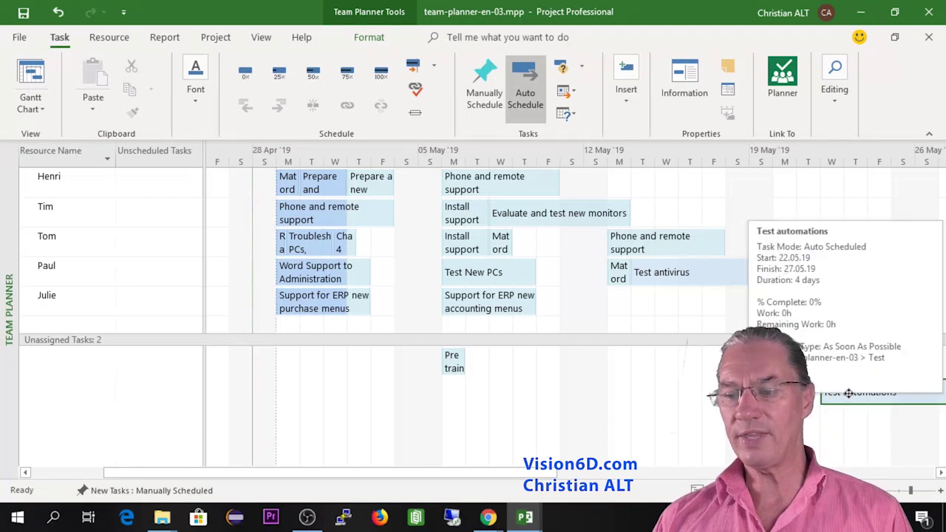
pyautogui.moveTo(849, 393); pyautogui.dragTo(847, 297)
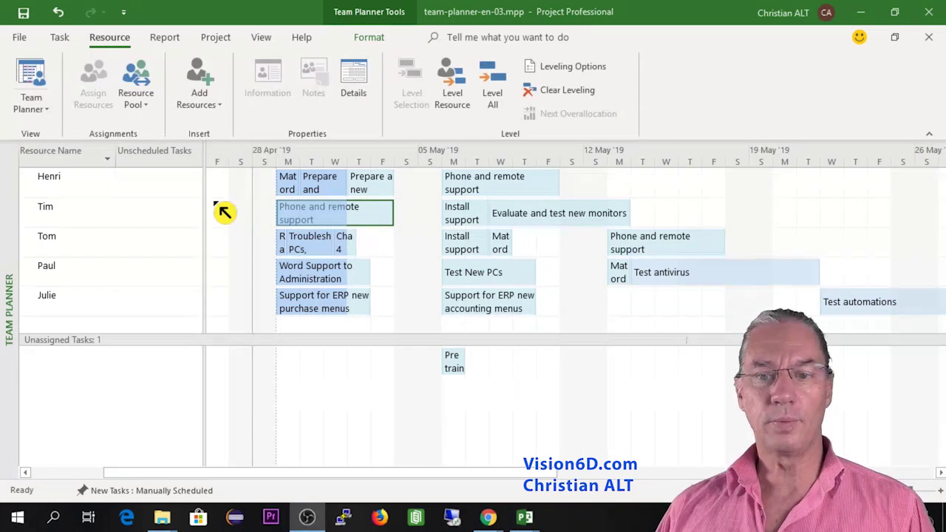
# Step: Fill the second resource's "Phone and remote support" bar, in the week of 29 April, with gold
pyautogui.rightClick(325, 218)
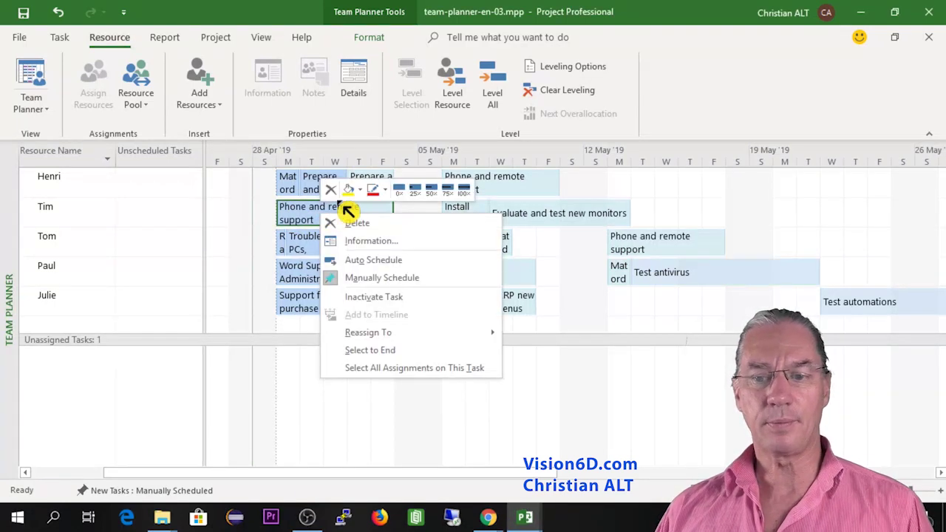
pyautogui.click(363, 191)
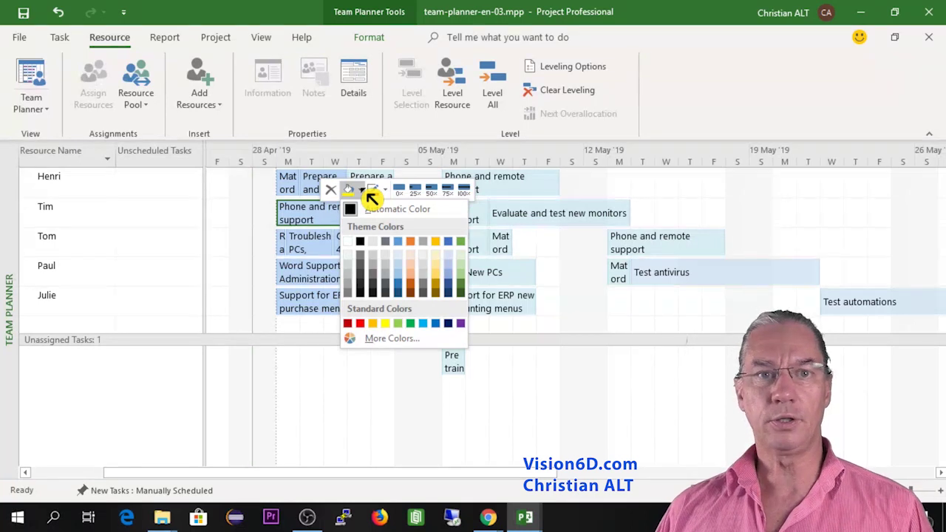
pyautogui.click(436, 251)
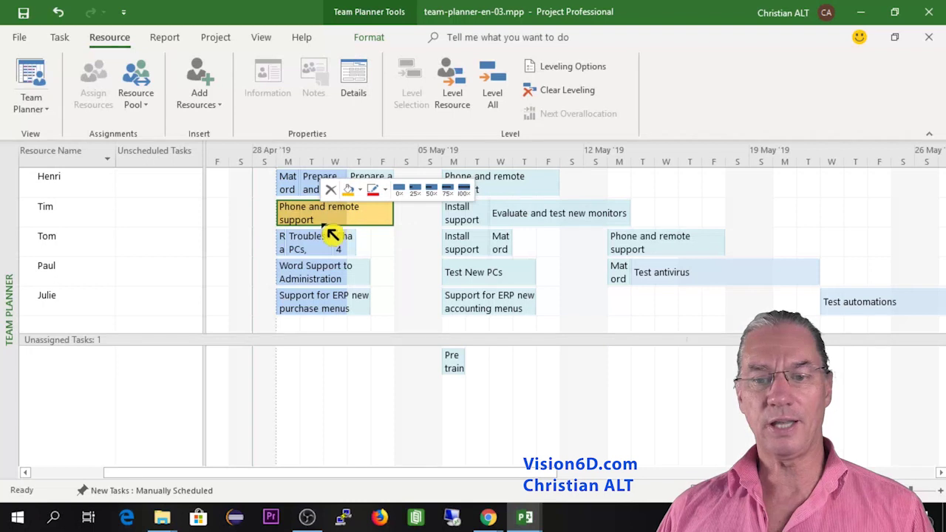
pyautogui.moveTo(349, 221)
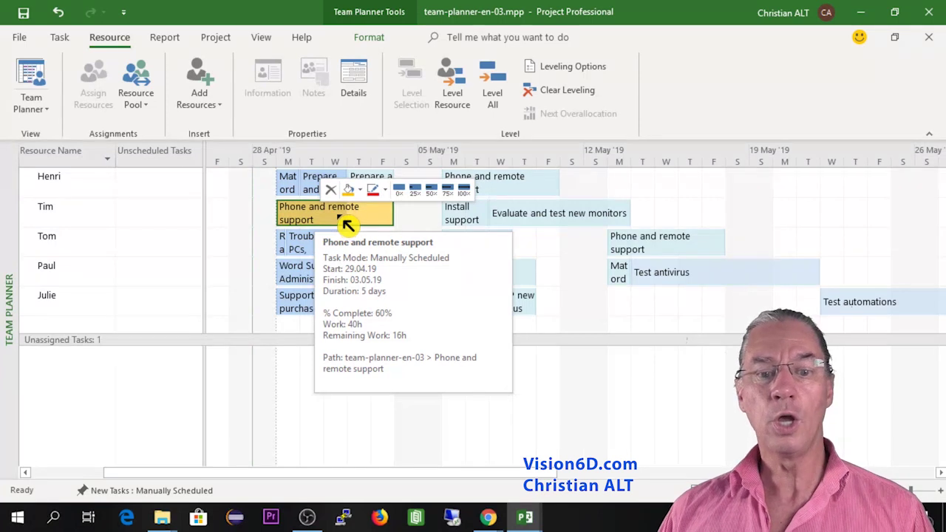
# Step: Apply the same gold fill to the "Phone and remote support" bars of the first and third resources
pyautogui.click(503, 189)
pyautogui.rightClick(503, 189)
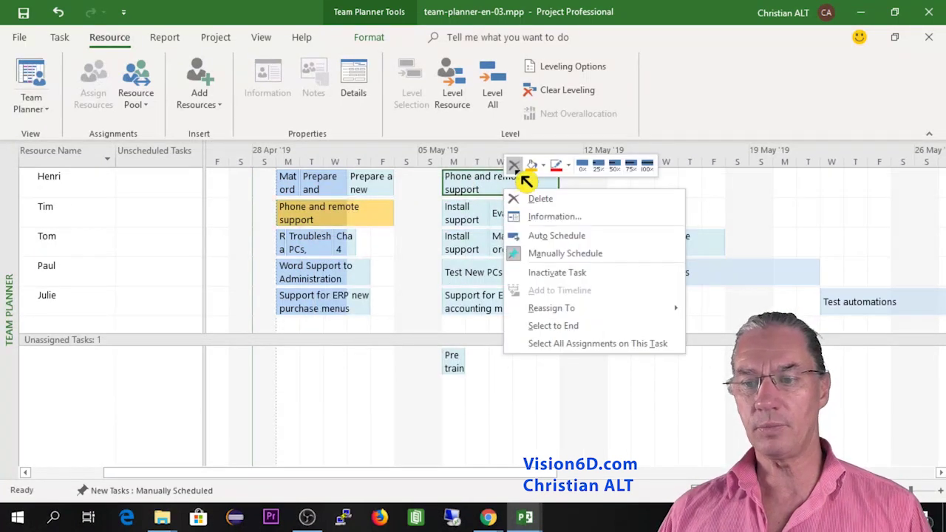
pyautogui.click(531, 165)
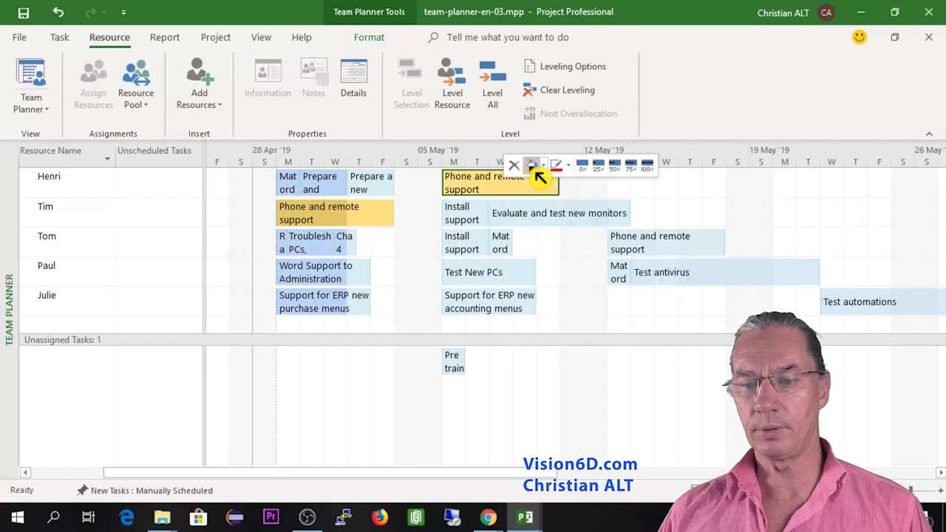
pyautogui.click(666, 241)
pyautogui.rightClick(666, 242)
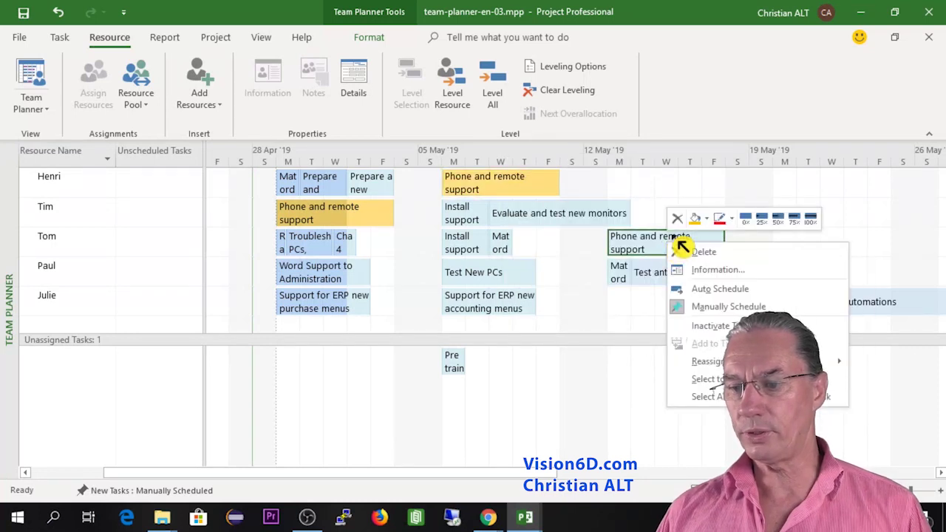
pyautogui.click(695, 220)
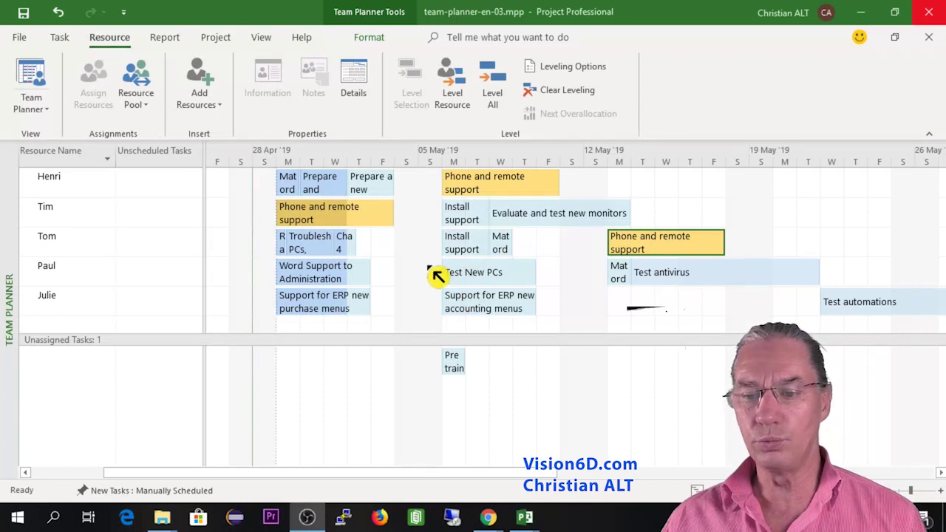
# Step: Move "Test New PCs" to start on 7 May and assign the unassigned training space preparation task to the fourth resource on 6 May
pyautogui.moveTo(463, 272); pyautogui.dragTo(491, 271)
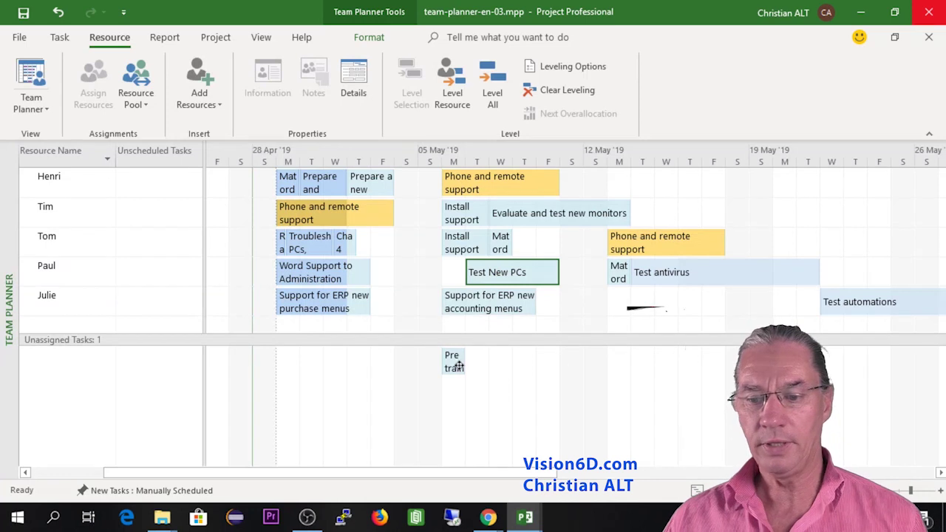
pyautogui.moveTo(455, 362); pyautogui.dragTo(456, 272)
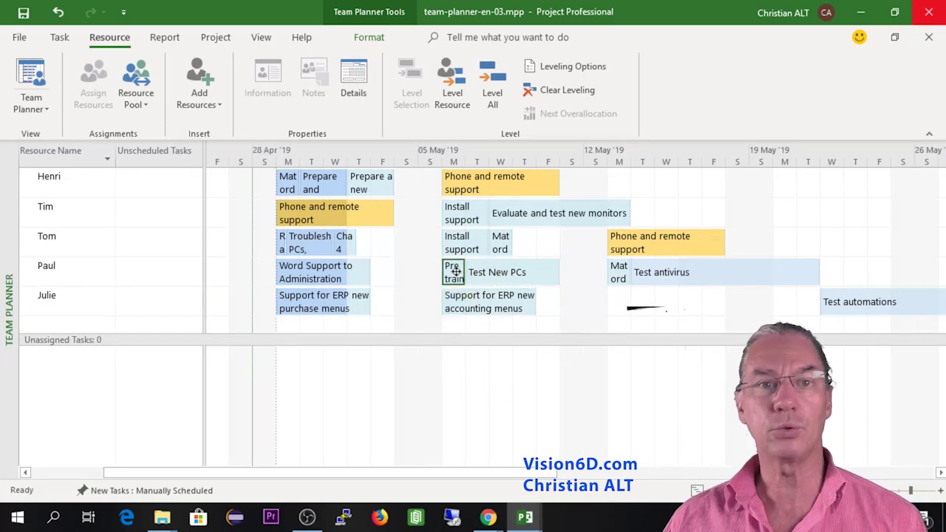